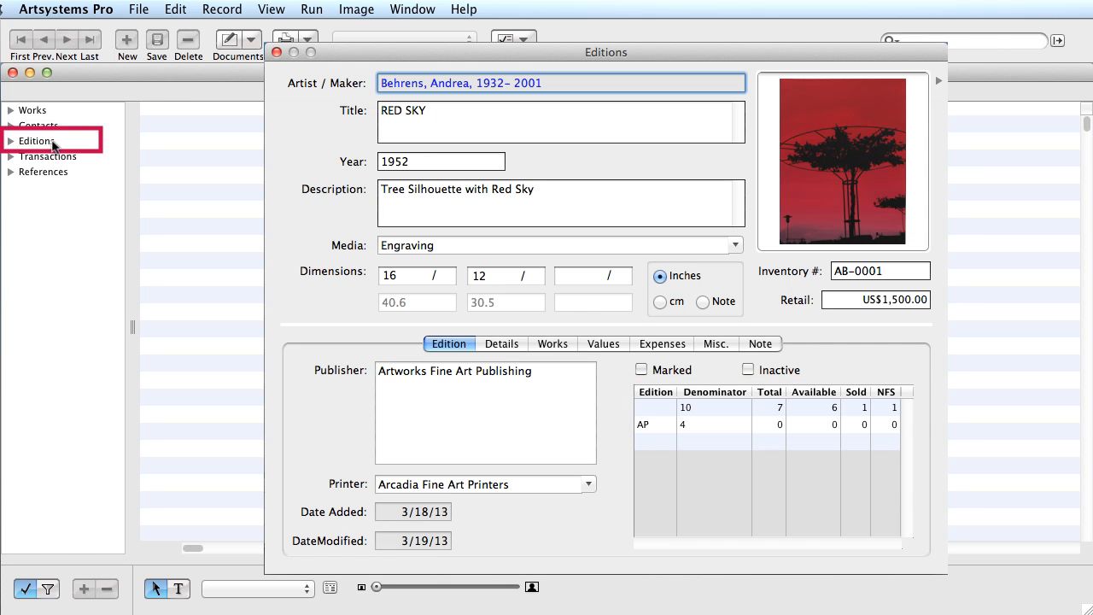
- Go from the RED SKY edition record to the Editions list view
left_click(51, 143)
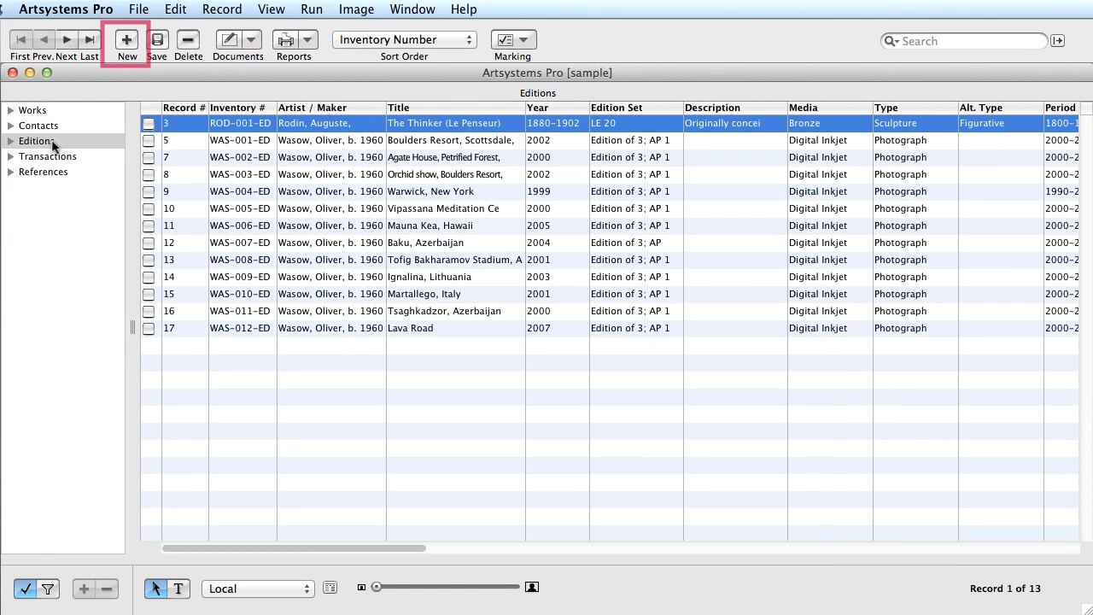
- Start a new edition record so the artist selection list appears
left_click(128, 41)
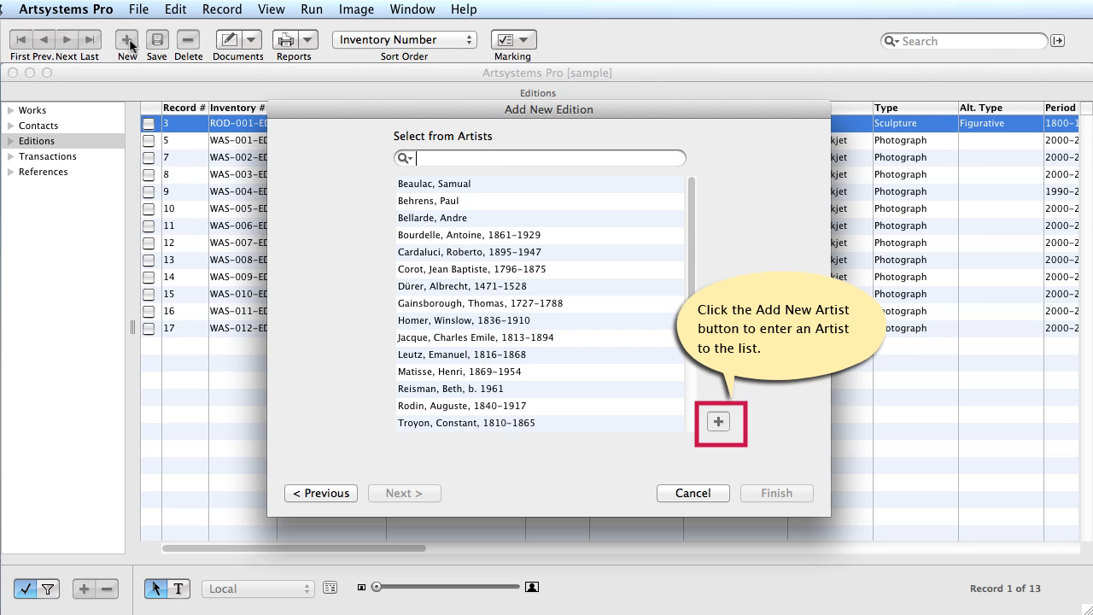
- Add a new artist with first and last name and life dates 1932–2001
left_click(720, 421)
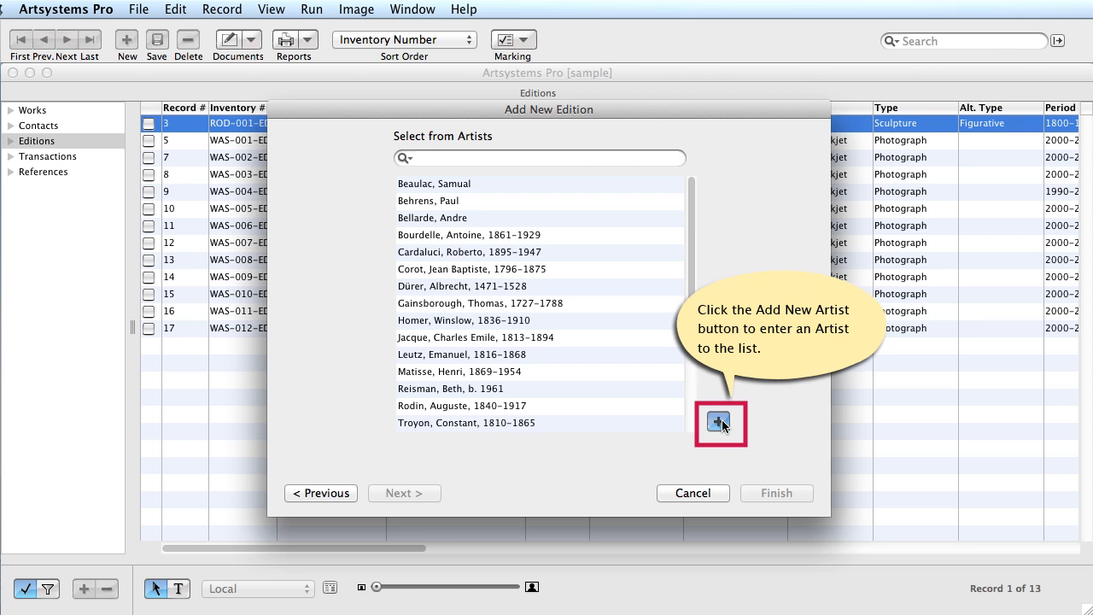
left_click(672, 176)
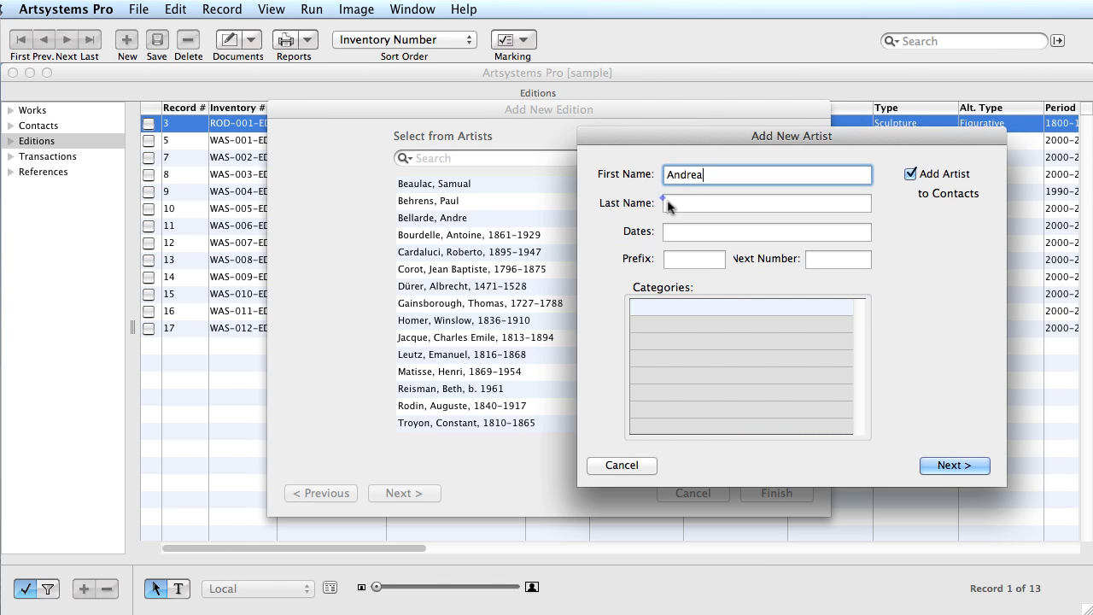
left_click(671, 205)
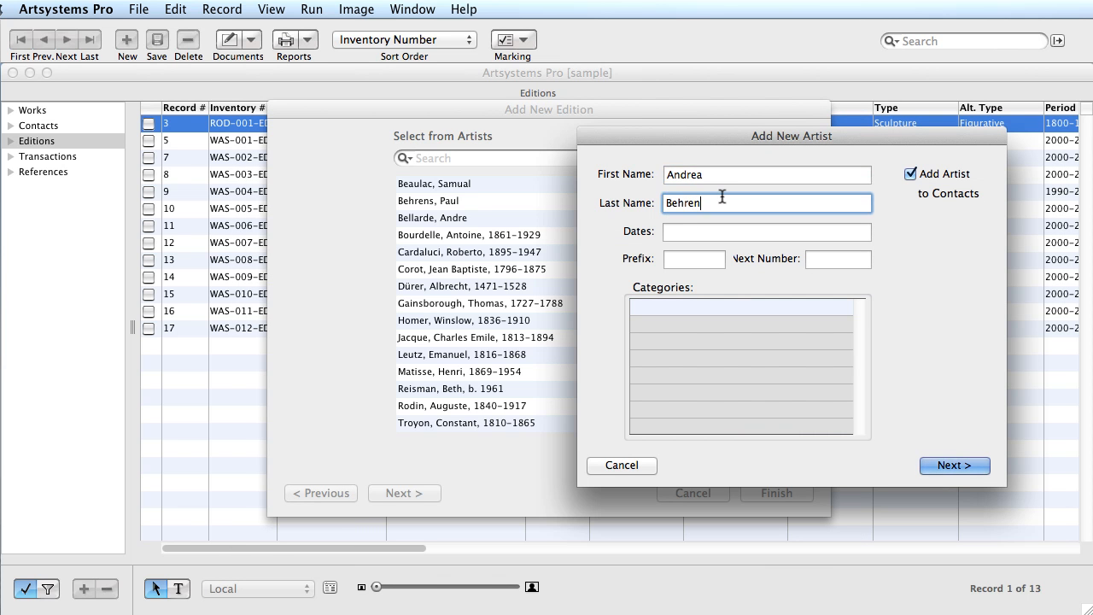
left_click(668, 232)
type("1932- 2001")
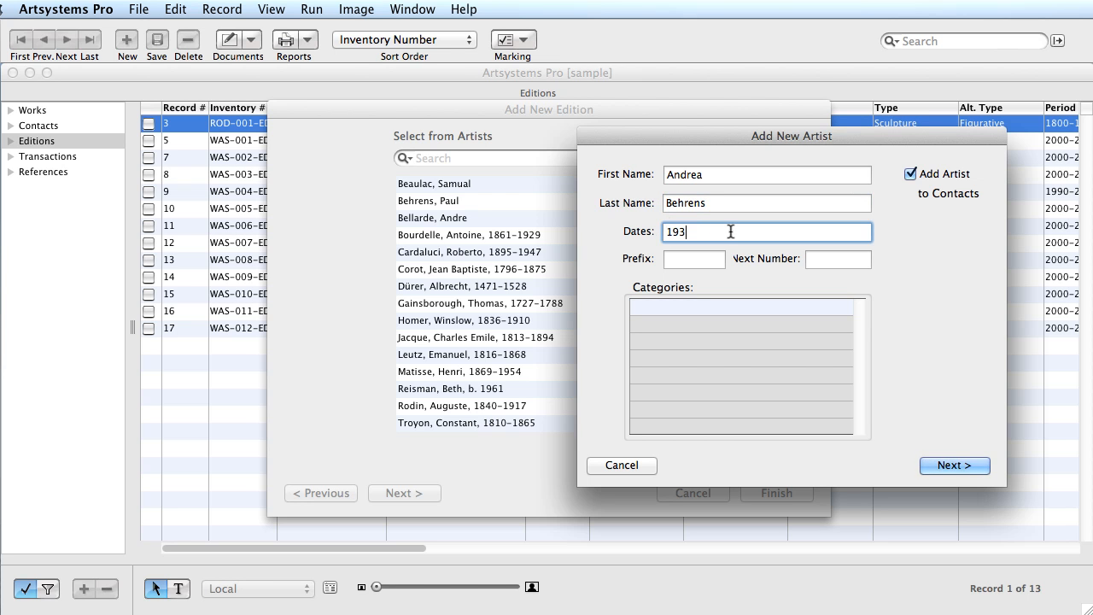
- Give the artist inventory prefix AB and next number 1, and keep them out of contacts
left_click(668, 260)
type("AB")
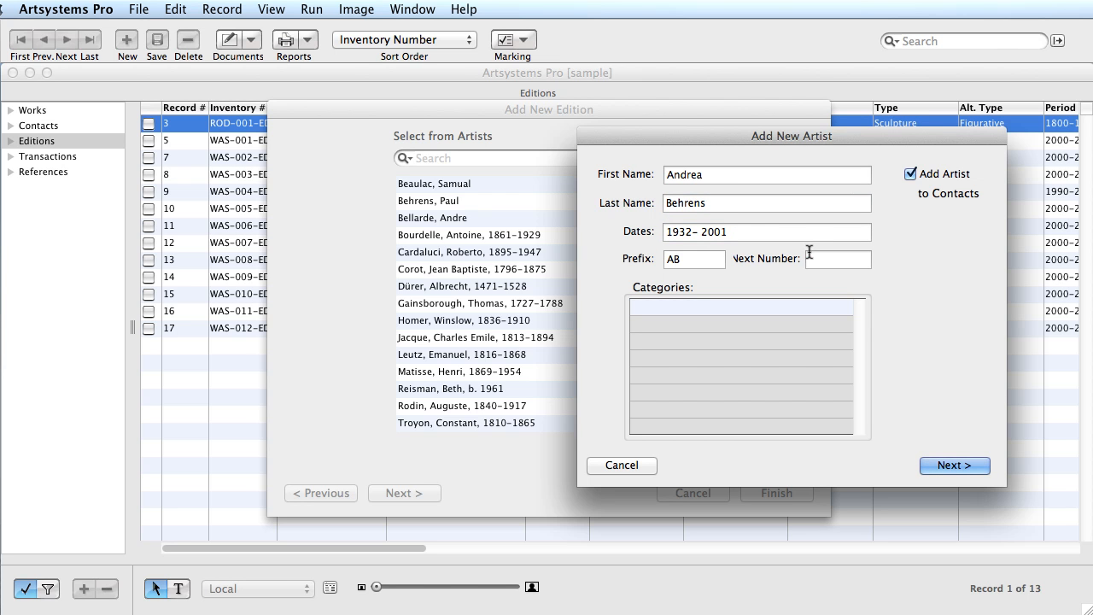
left_click(843, 256)
type("1")
left_click(912, 173)
left_click(953, 468)
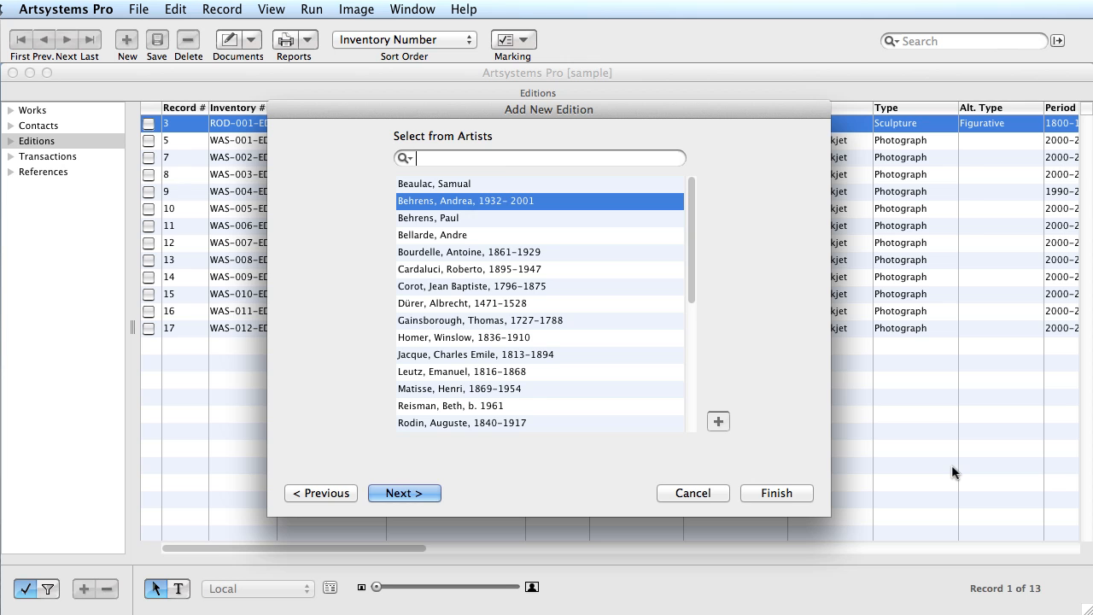
- Enter title RED SKY, year 1952, description 'Tree Silhouette with Red Sky', and medium Engraving
left_click(401, 494)
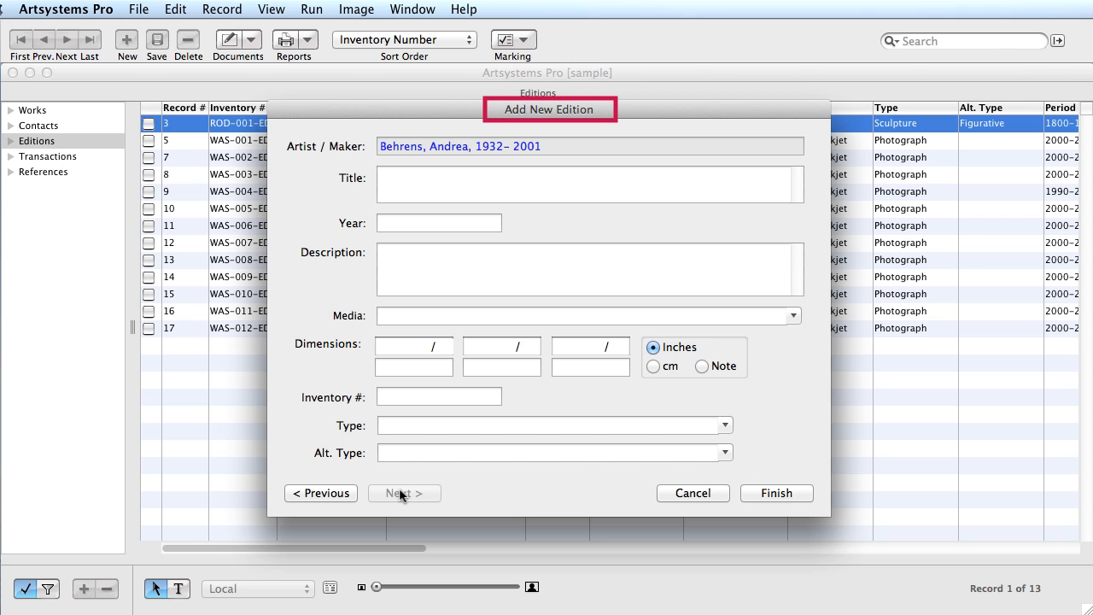
left_click(431, 178)
type("RED SKY")
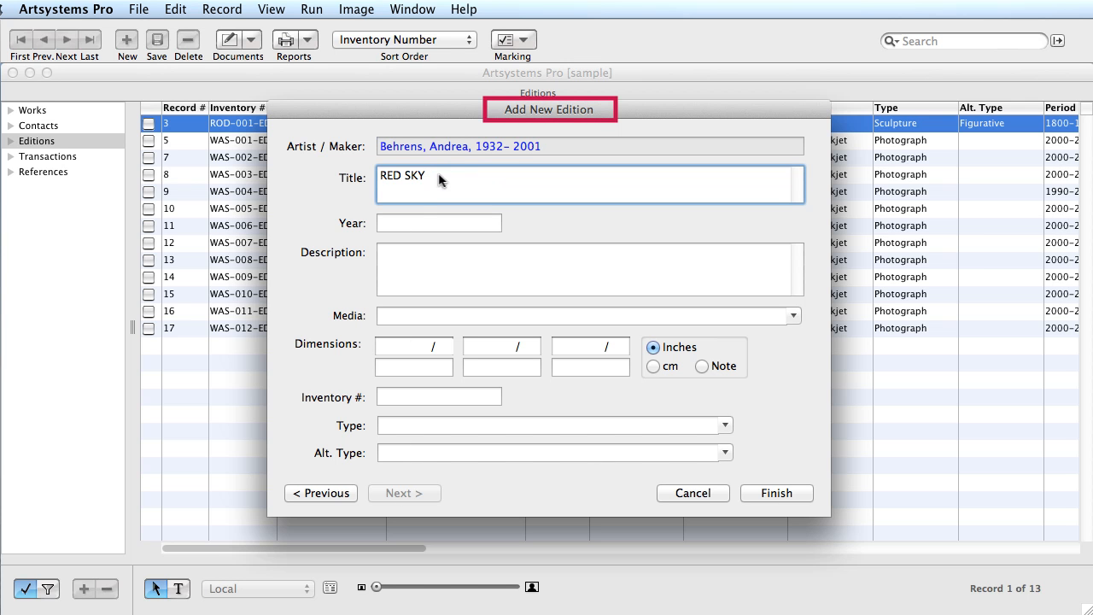
left_click(383, 224)
type("1952")
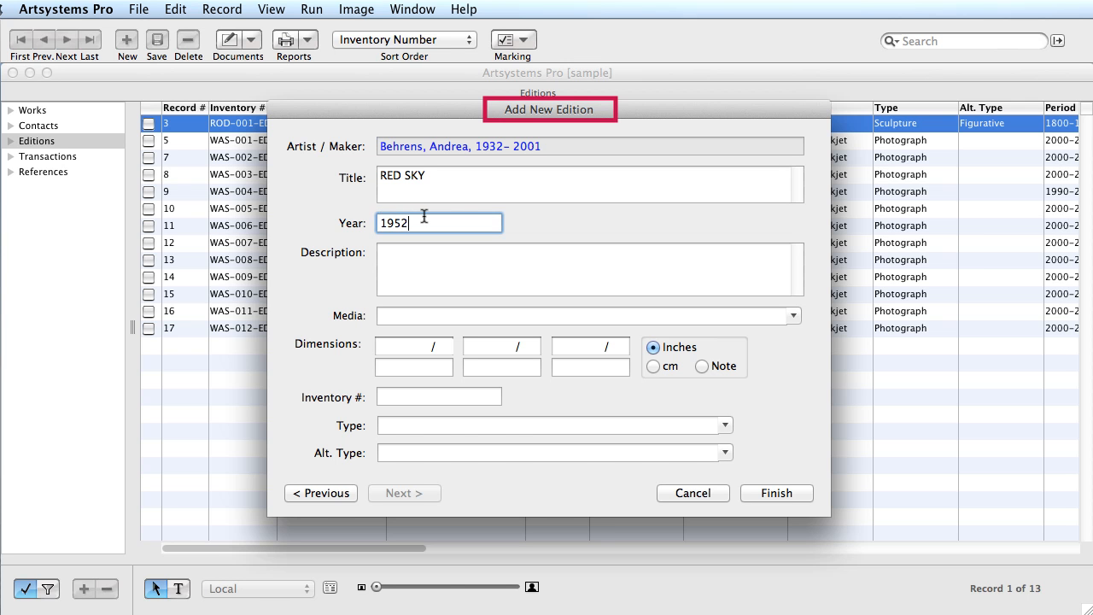
key("Tab")
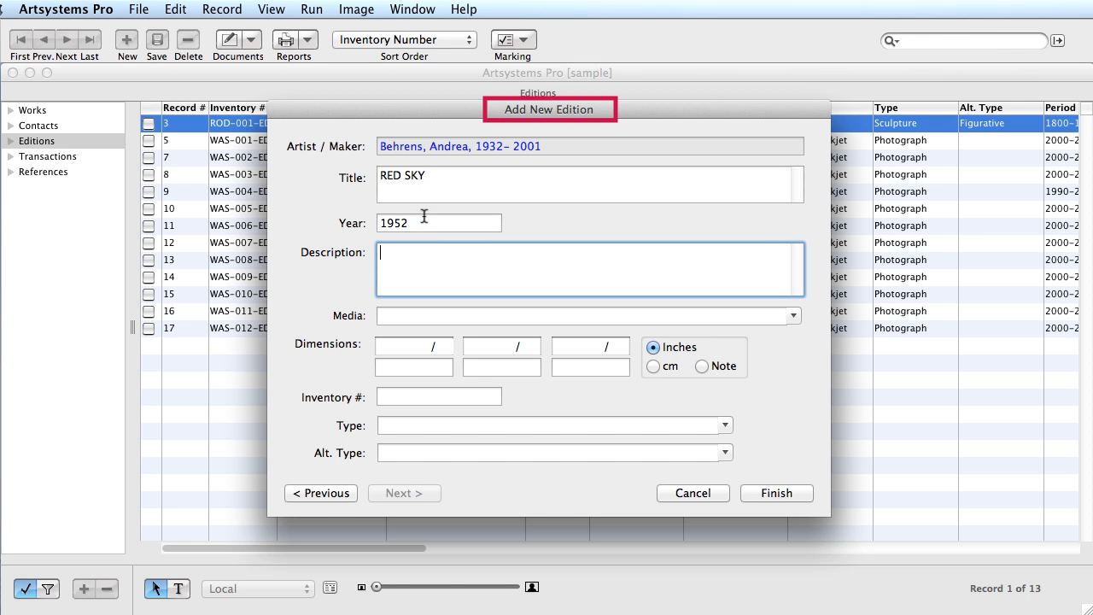
type("Tree Silhouette with Red Sky")
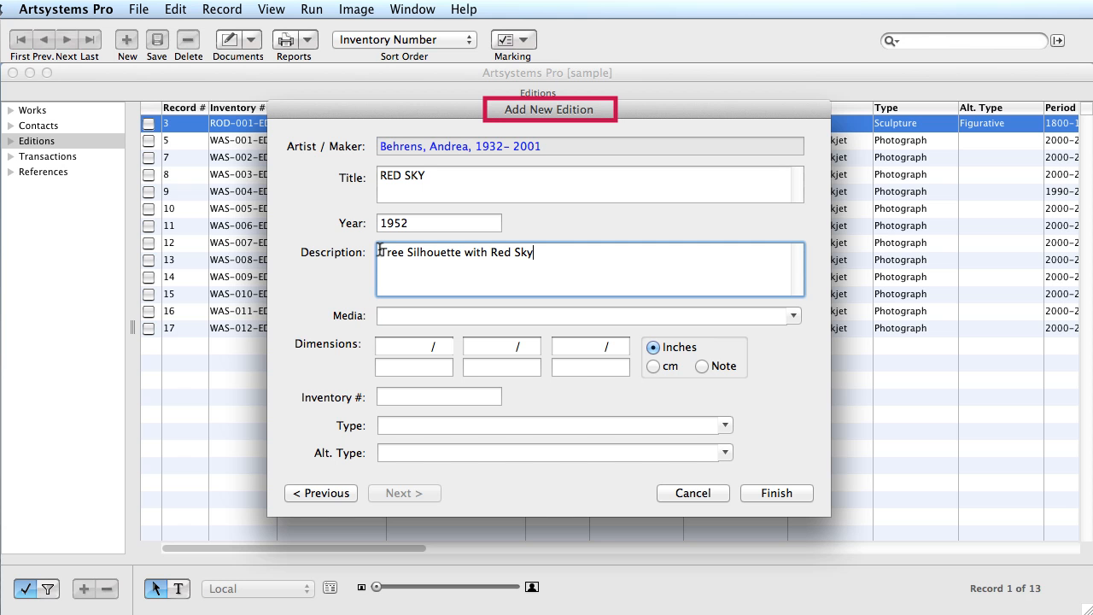
left_click(795, 315)
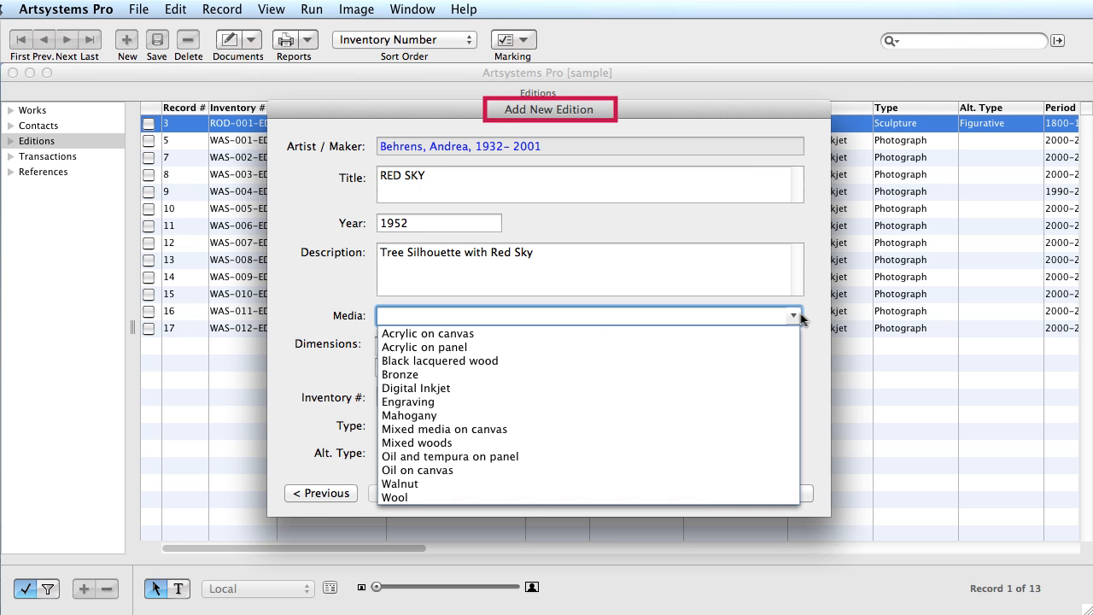
left_click(425, 406)
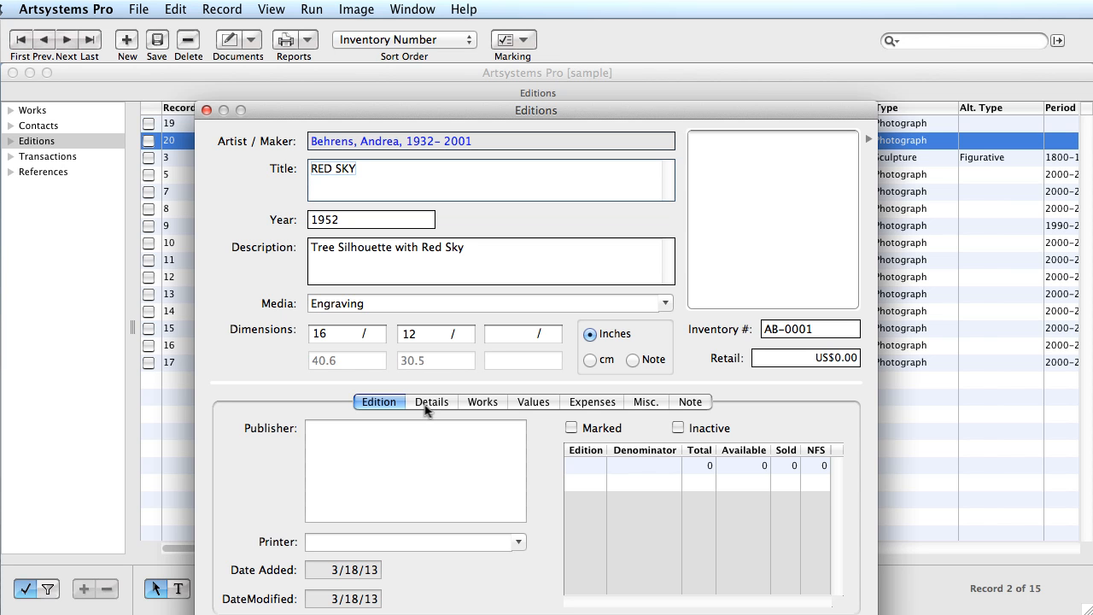
- Enter Artworks Fine Art Publishing as the edition's publisher
left_click(338, 435)
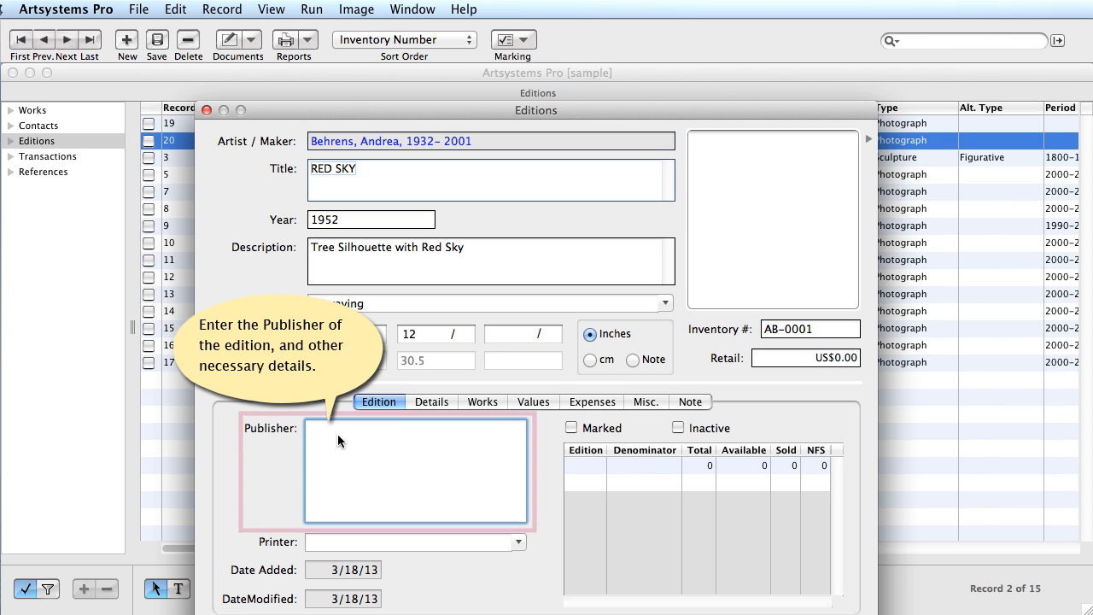
type("Artworks Fine Art Publishing")
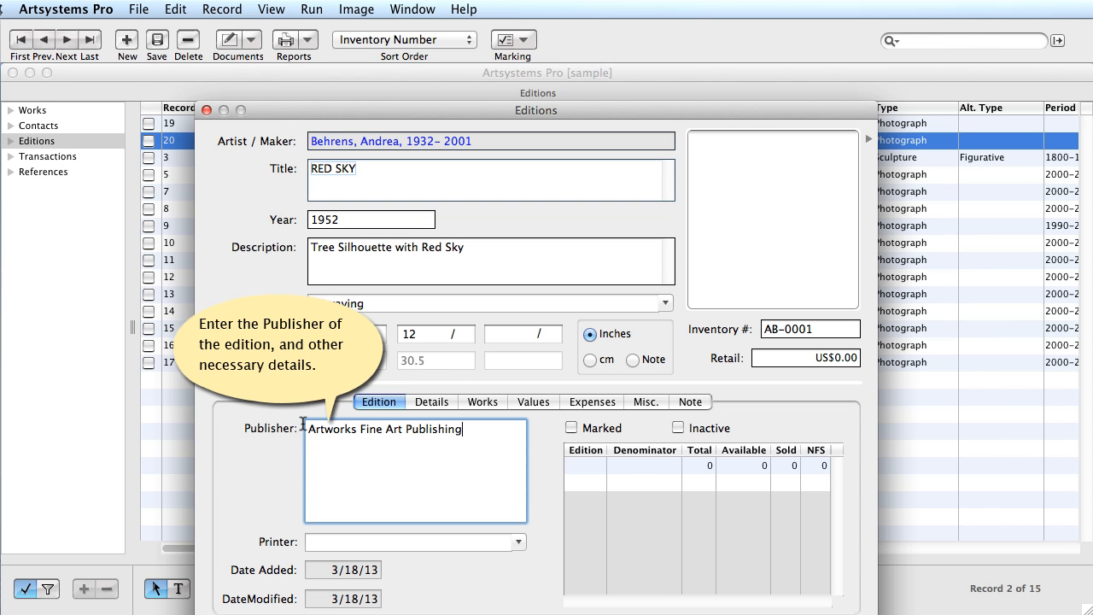
left_click(520, 541)
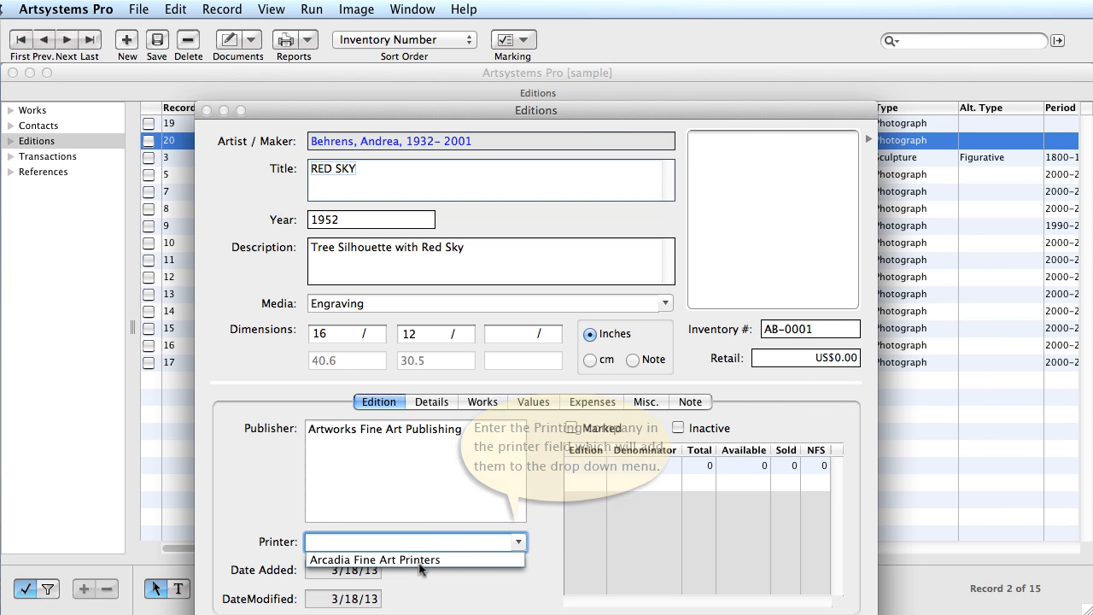
- Choose Arcadia Fine Art Printers as the edition's printer
left_click(418, 561)
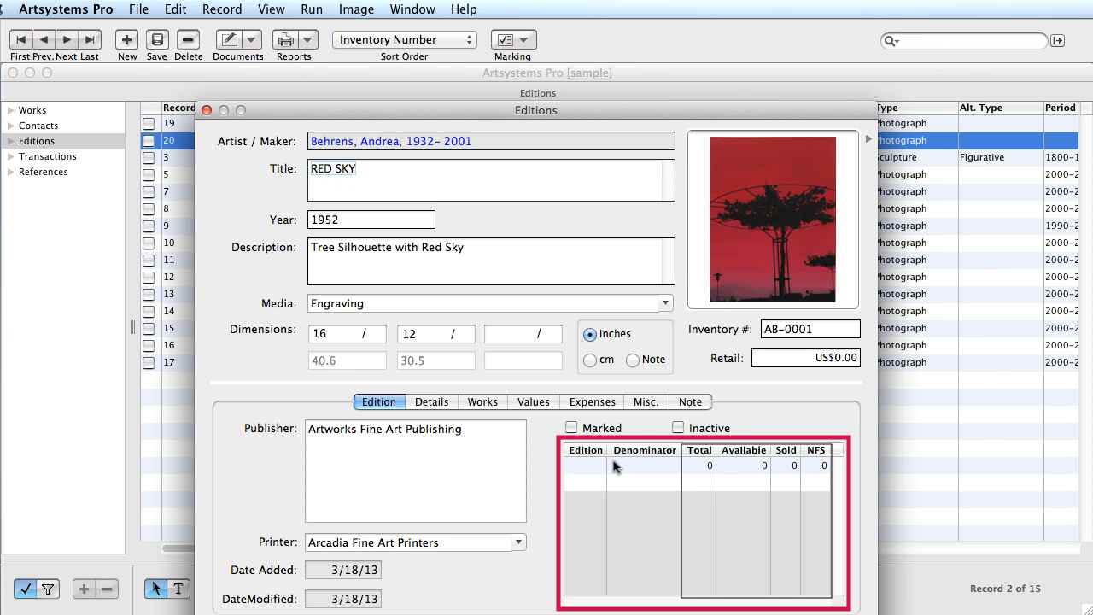
left_click(643, 465)
- Set the edition size to 10 and add an AP row of 4 artist's proofs
type("10")
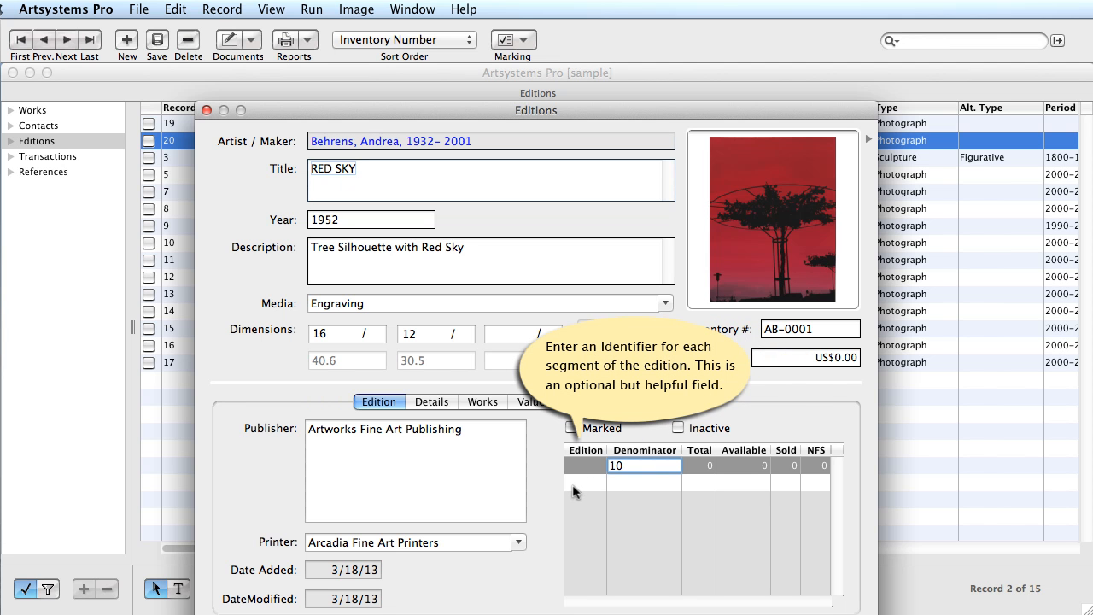
left_click(596, 483)
type("AP")
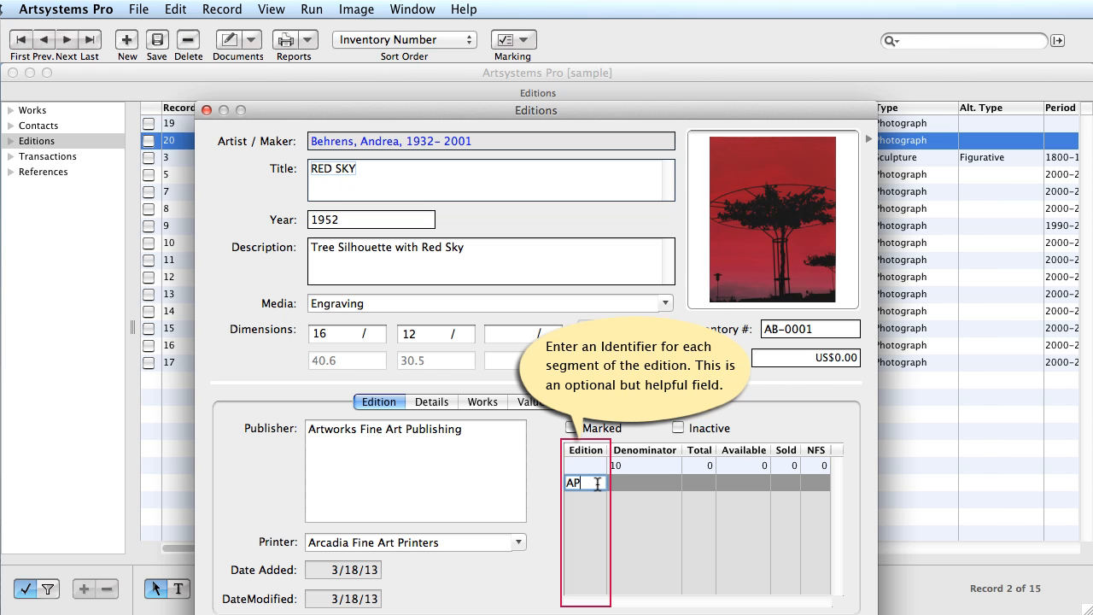
key("Return")
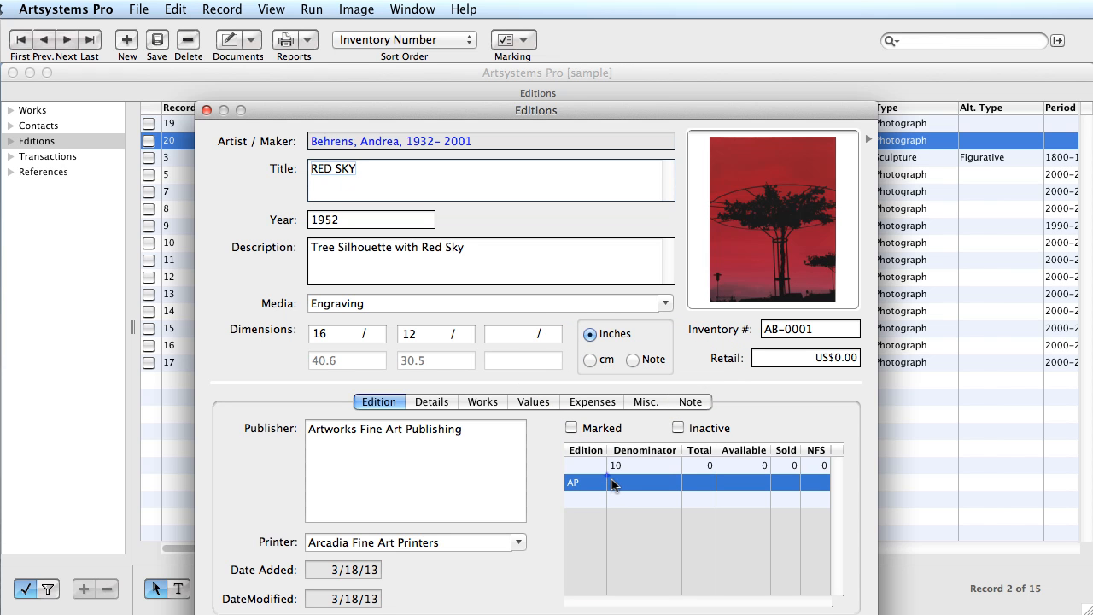
left_click(612, 484)
type("4")
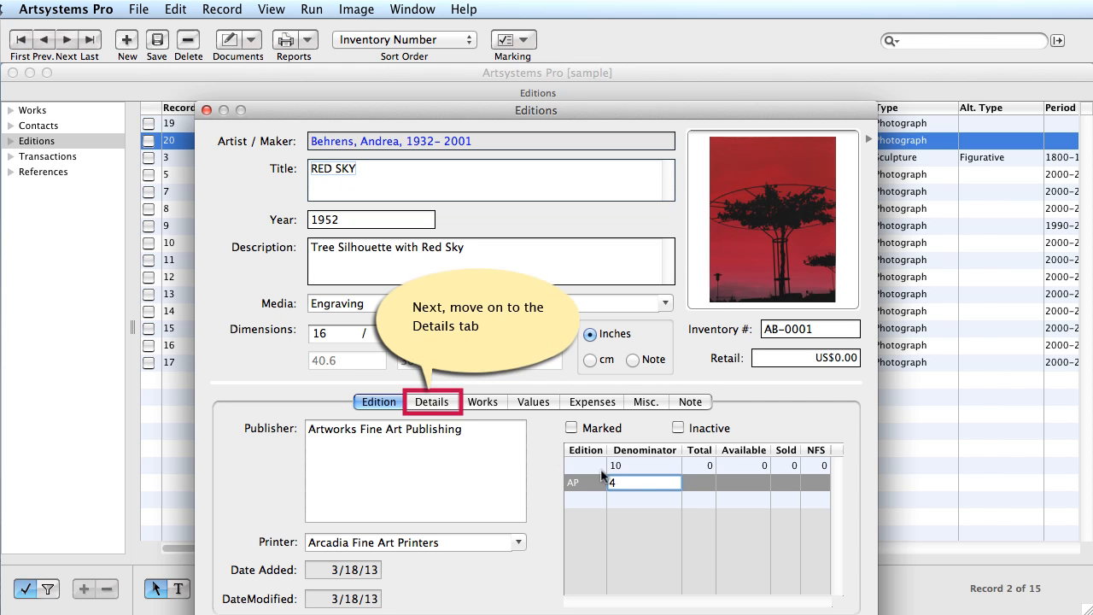
left_click(432, 403)
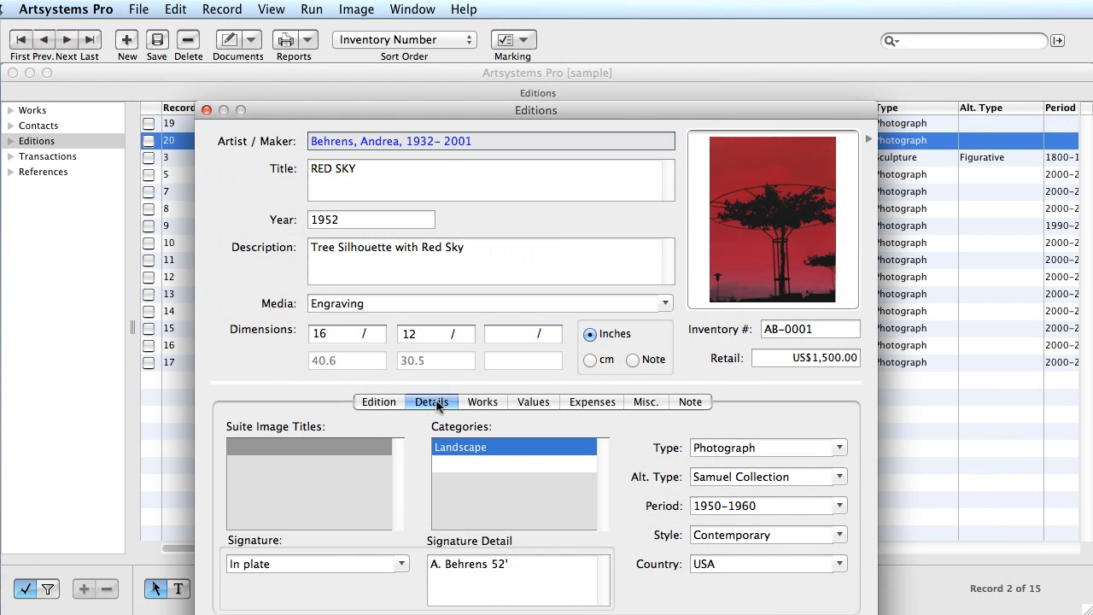
- Check the edition's linked works list, which is still empty
left_click(480, 401)
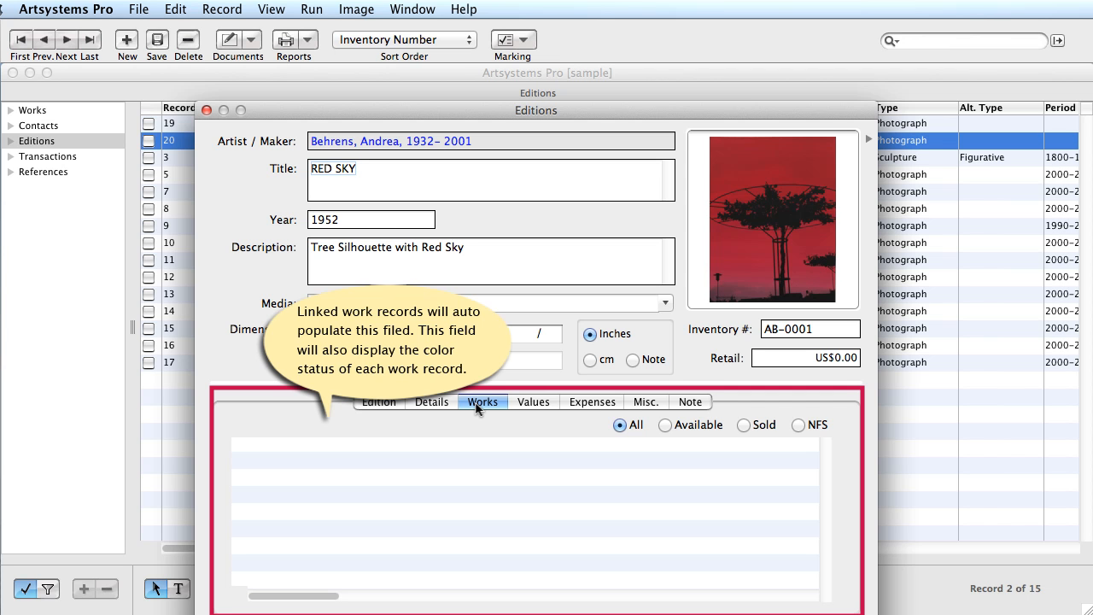
left_click(533, 403)
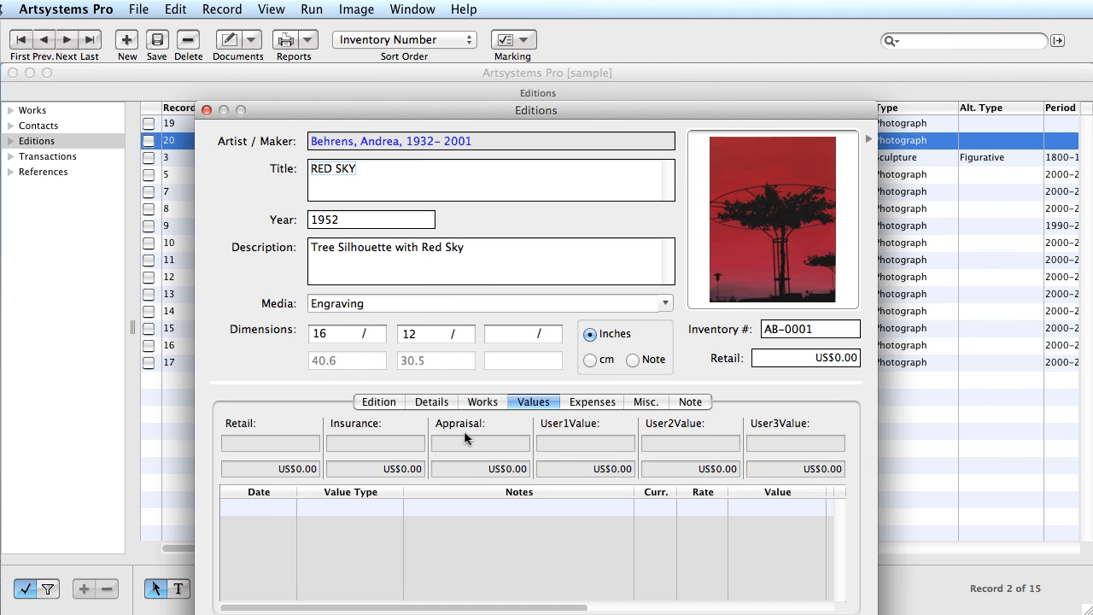
- Add a dated Retail value entry noted 'first printing' worth US$1,500.00
left_click(284, 507)
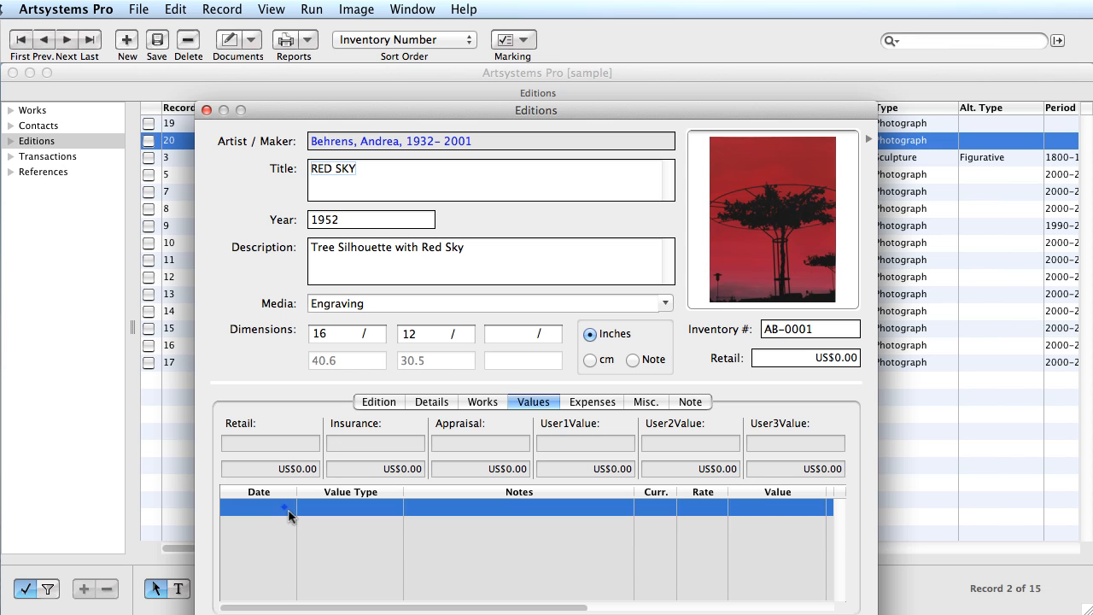
left_click(289, 511)
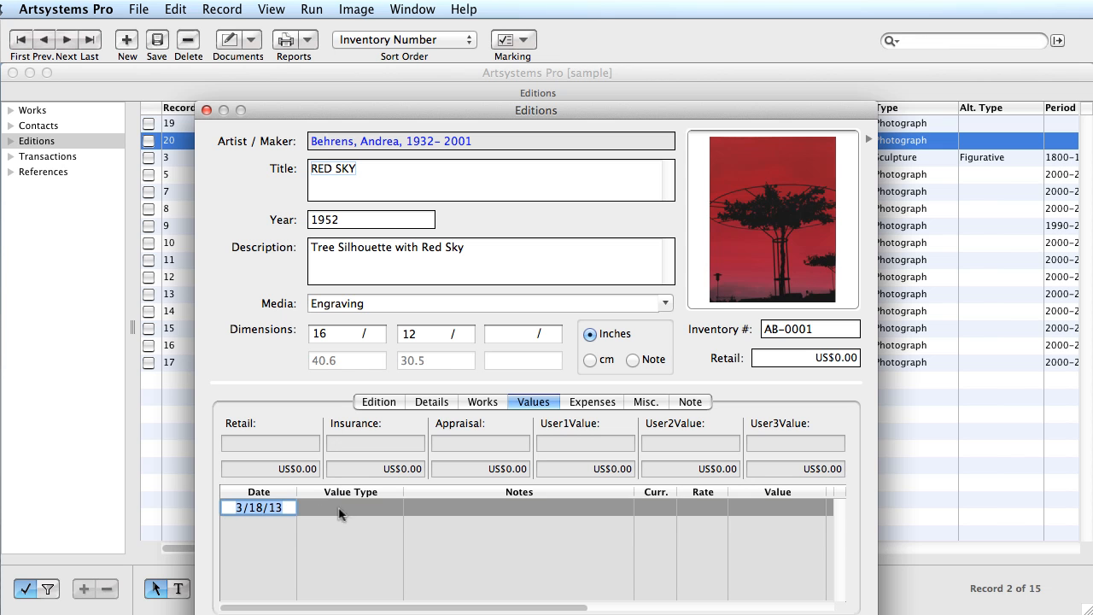
left_click(398, 510)
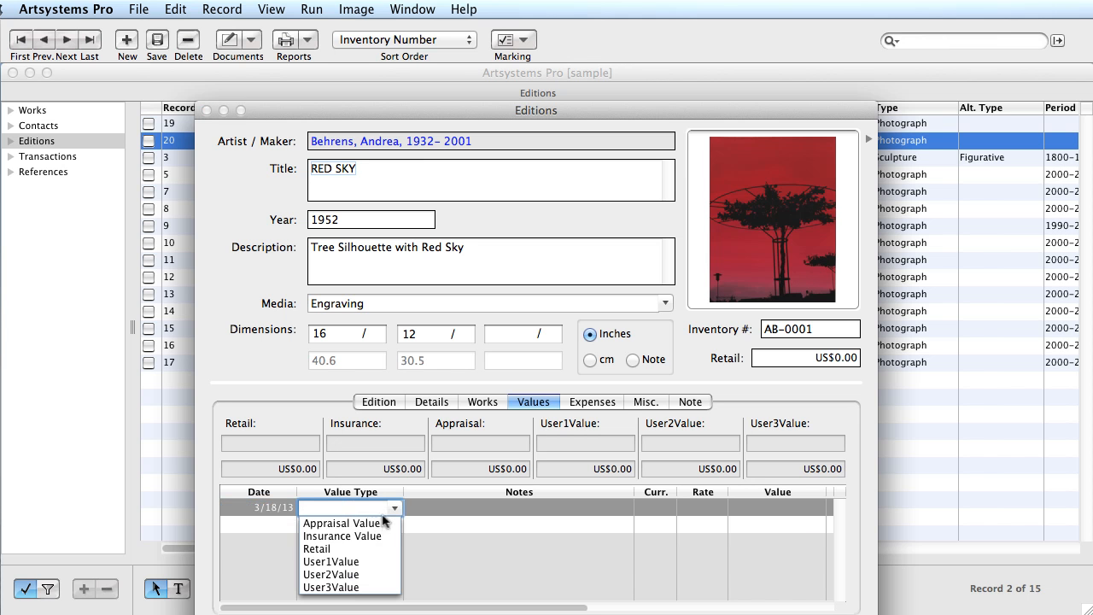
left_click(319, 550)
left_click(463, 505)
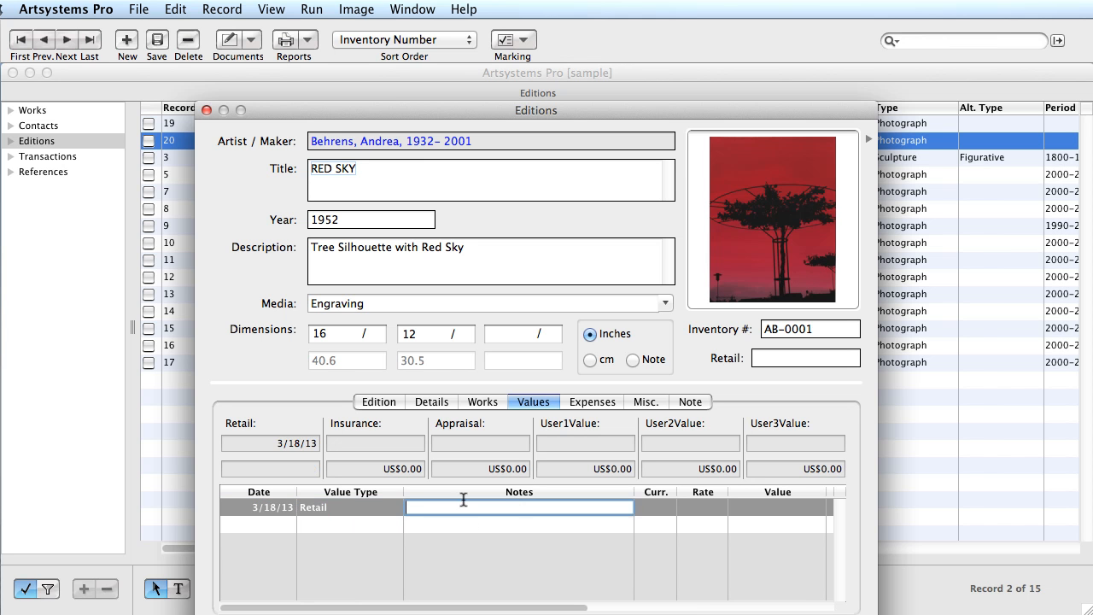
type("first printing")
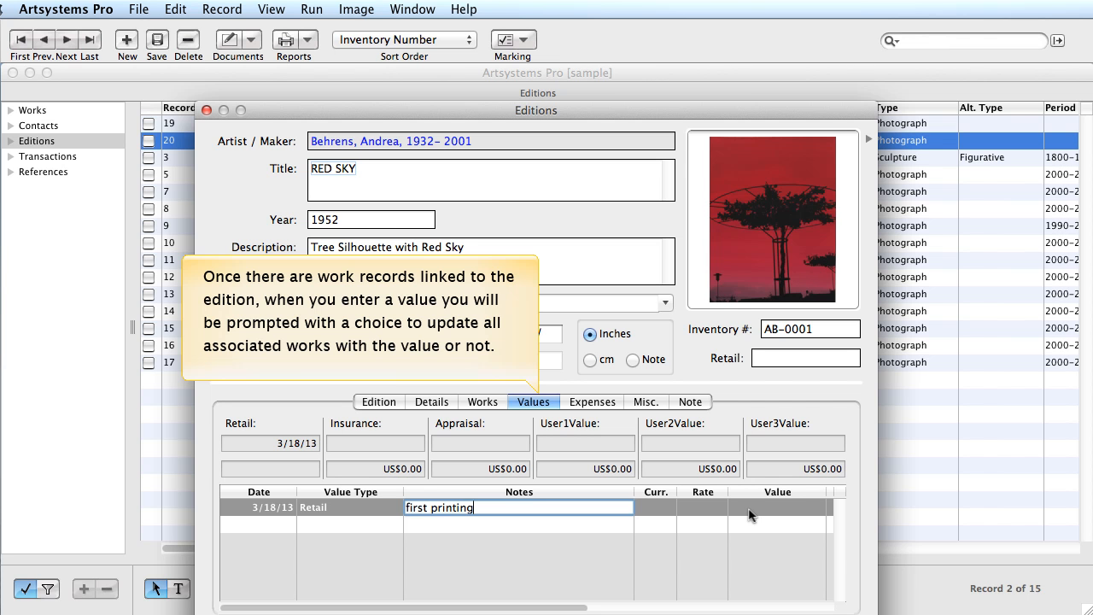
left_click(749, 513)
left_click(752, 510)
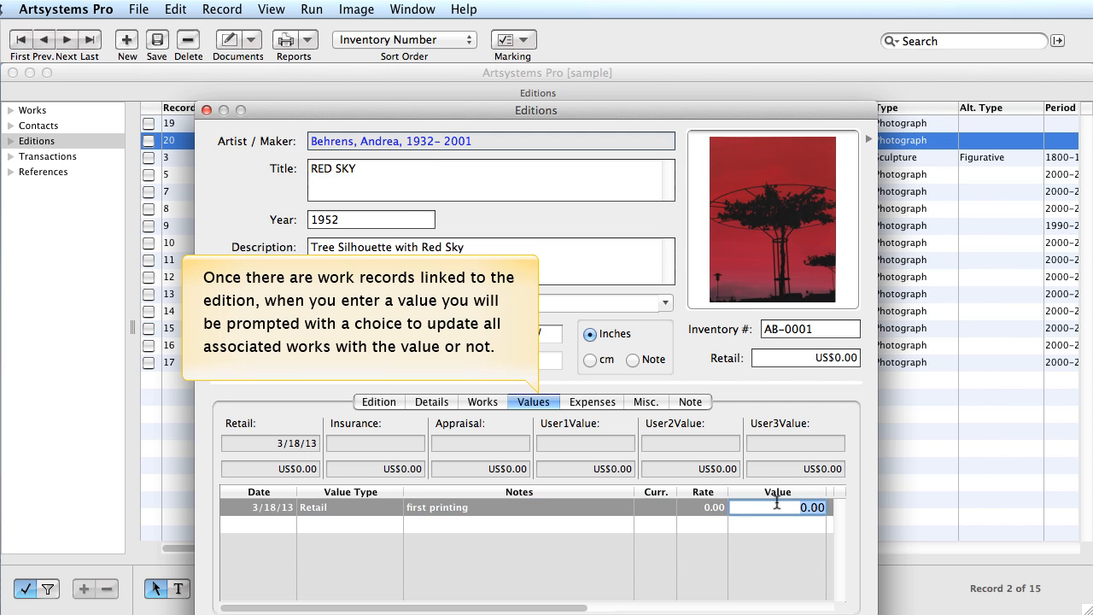
type("1,50")
type("0")
key("Return")
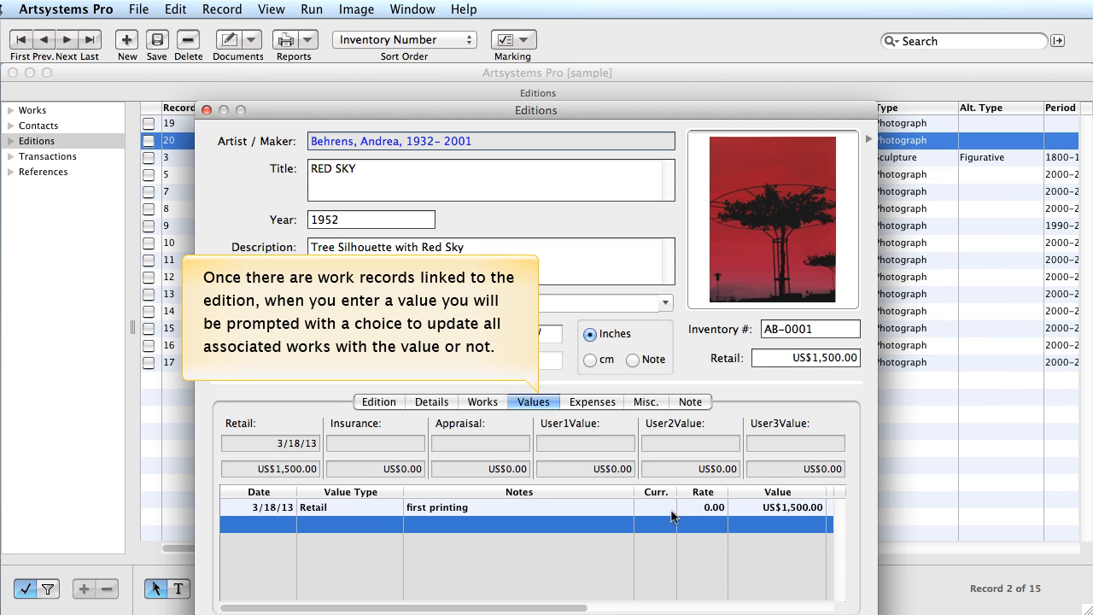
- Add a 3/19/13 Appraisal Value of 2,000 in GBP
left_click(251, 527)
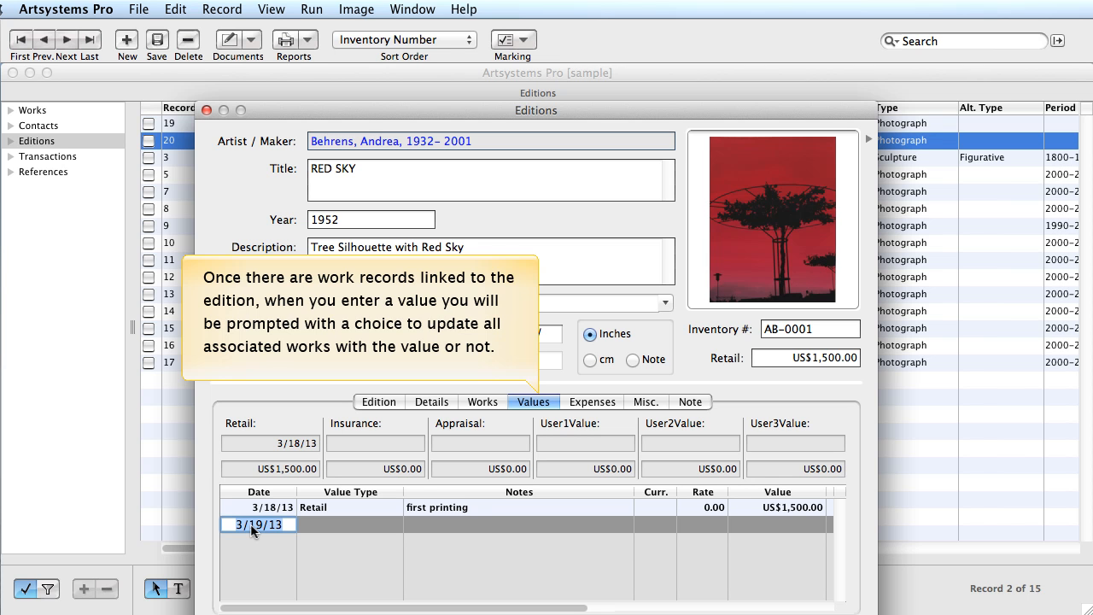
left_click(393, 525)
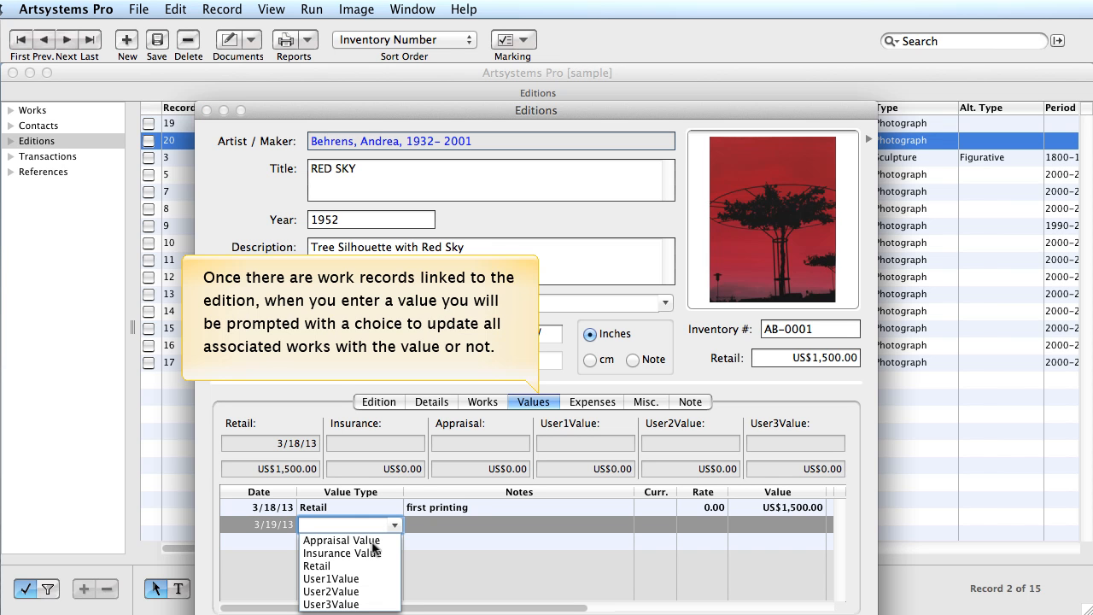
left_click(372, 541)
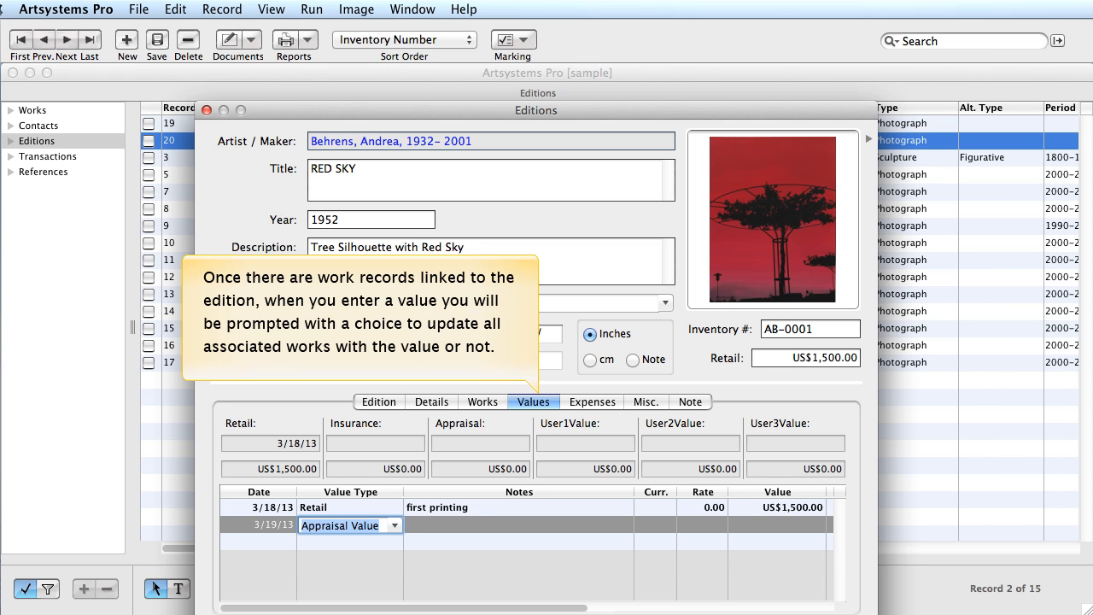
left_click(666, 526)
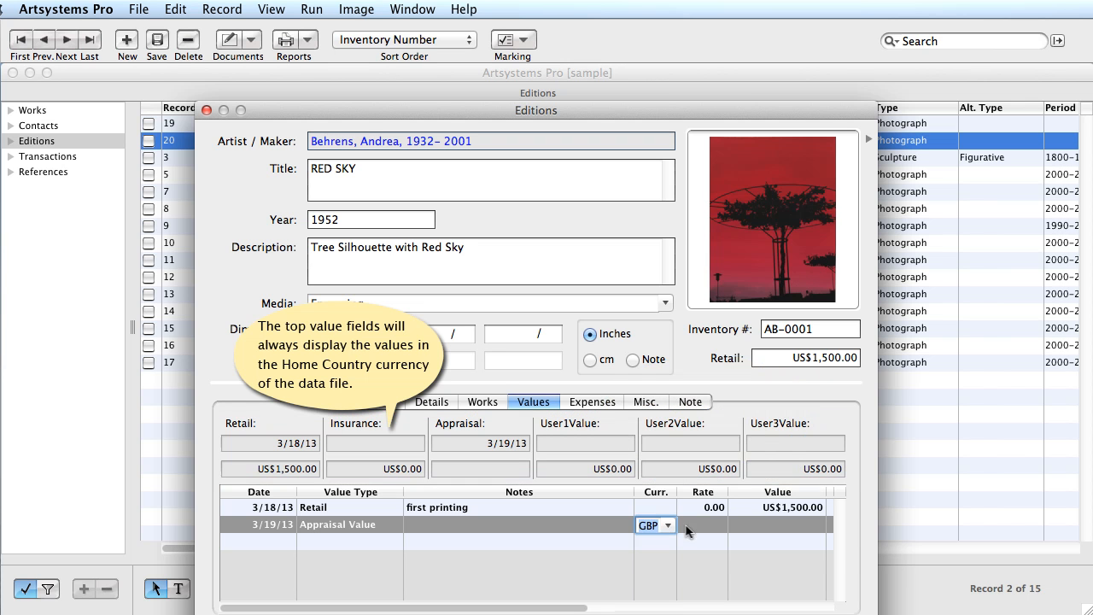
left_click(751, 522)
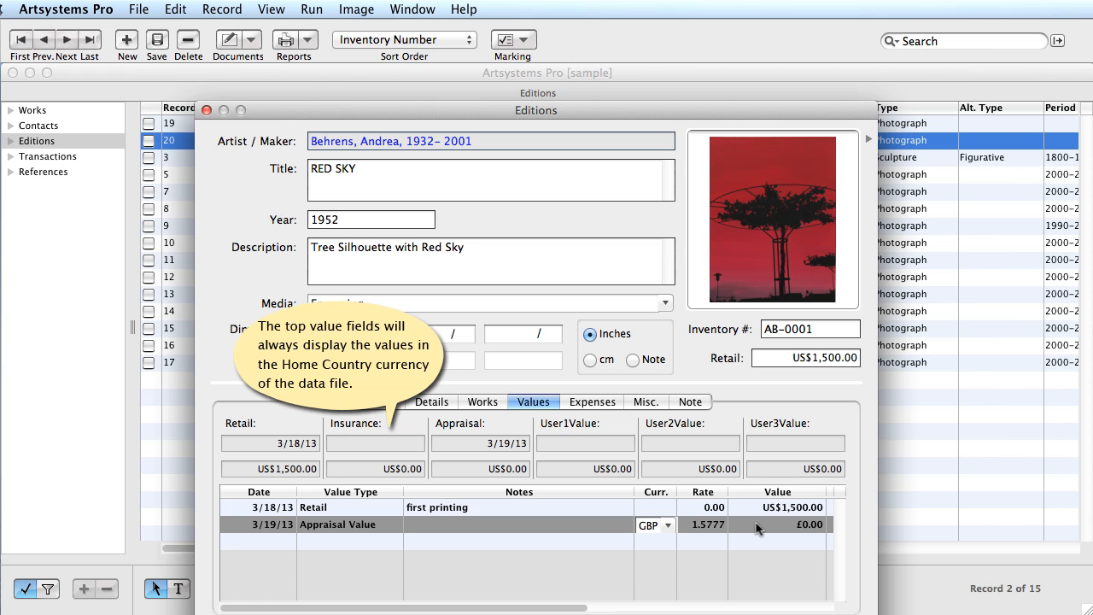
left_click(756, 527)
type("2000")
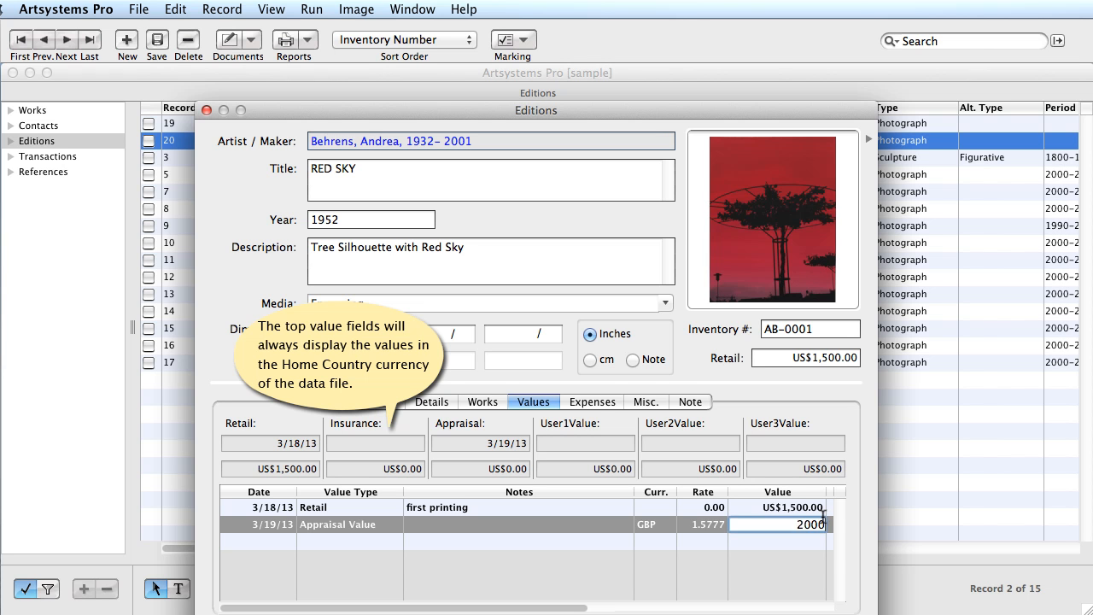
key("Return")
left_click(597, 404)
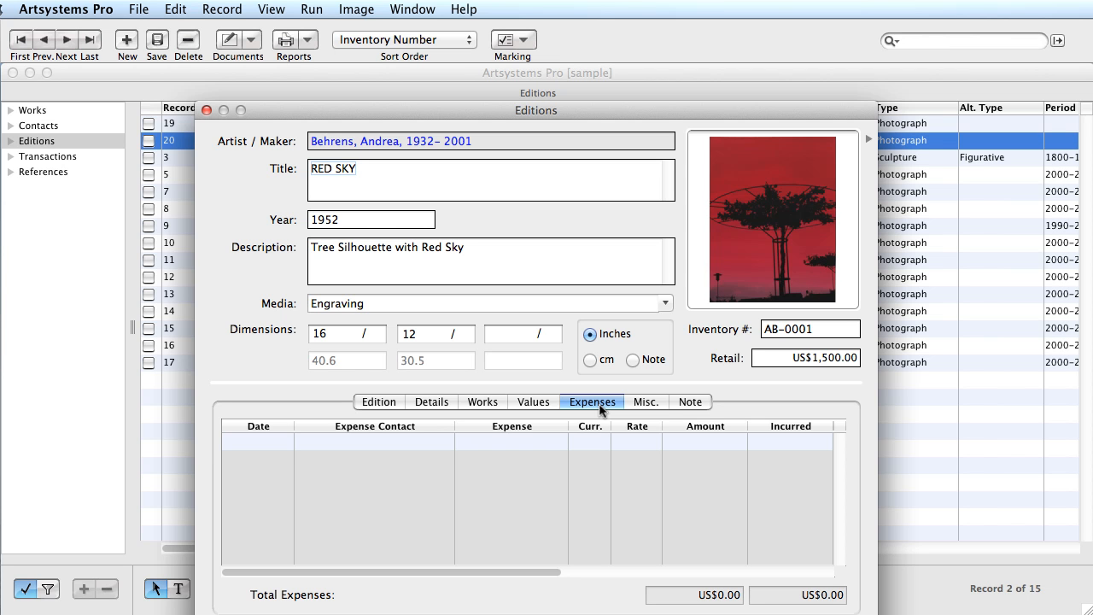
- Add a new expense row with Art in General as its contact
left_click(270, 443)
left_click(410, 444)
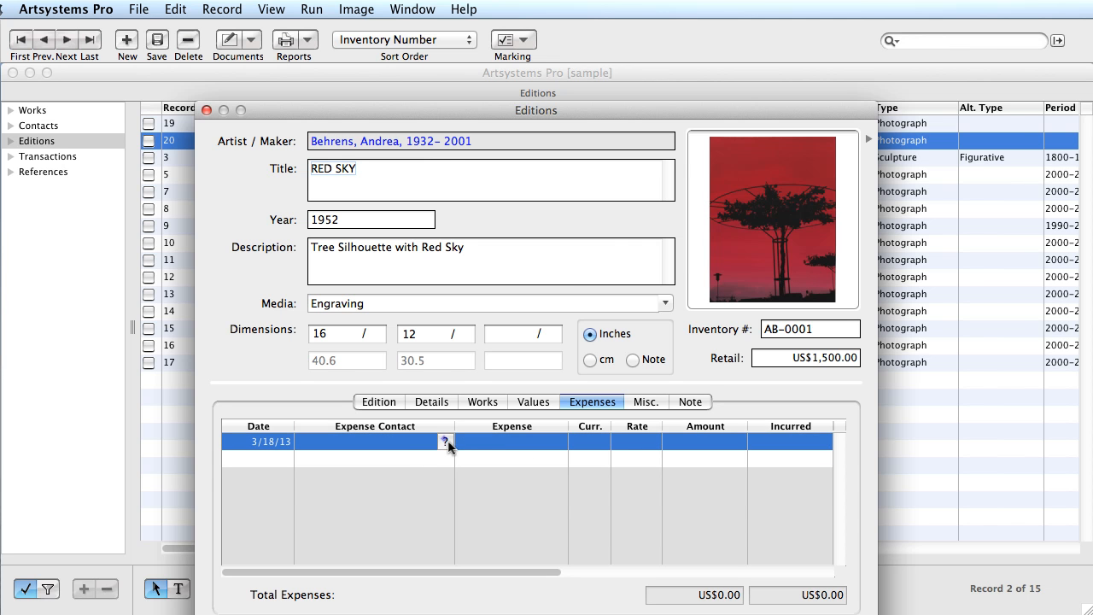
left_click(445, 441)
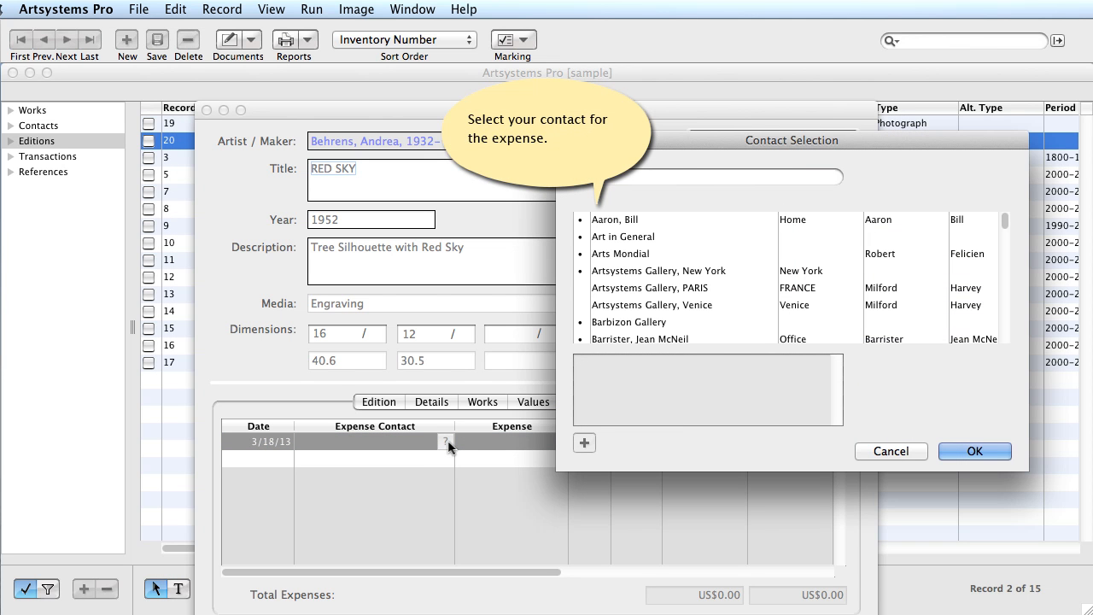
left_click(642, 239)
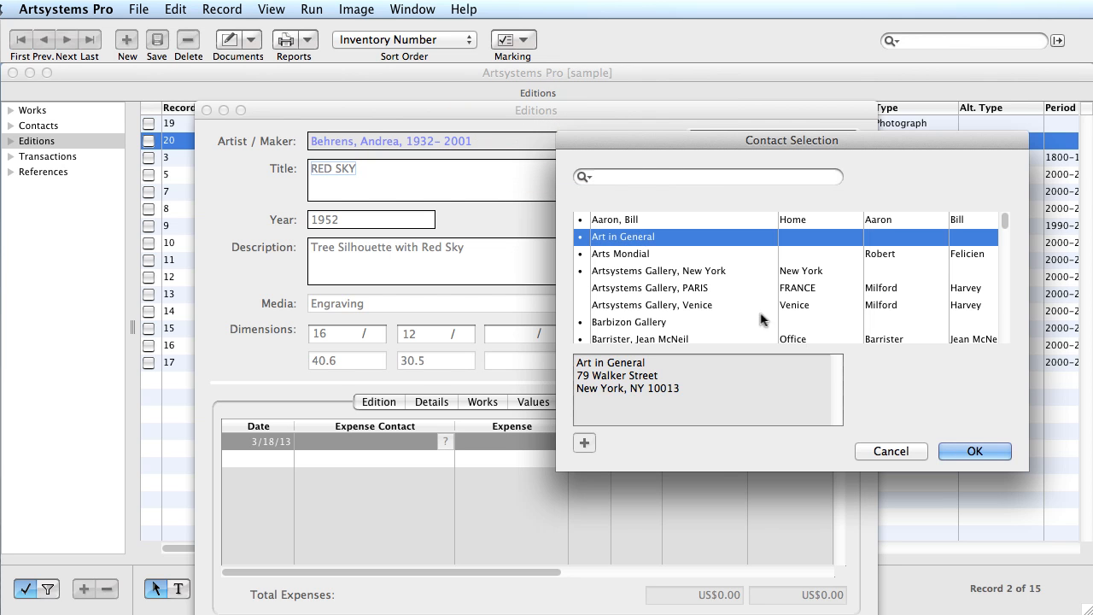
left_click(973, 453)
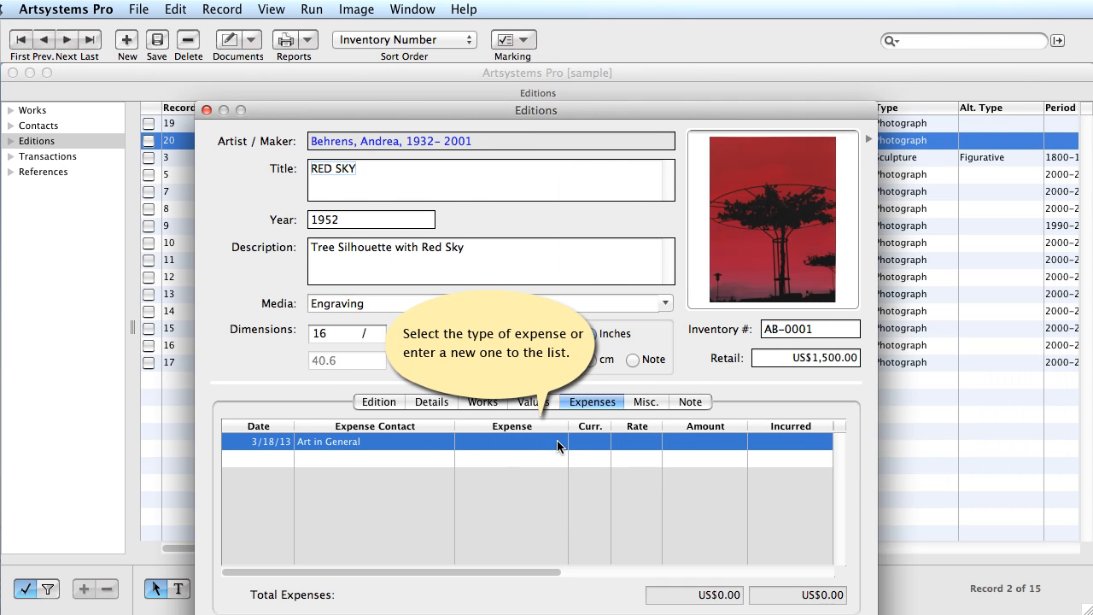
- Set the expense type to Production
left_click(558, 444)
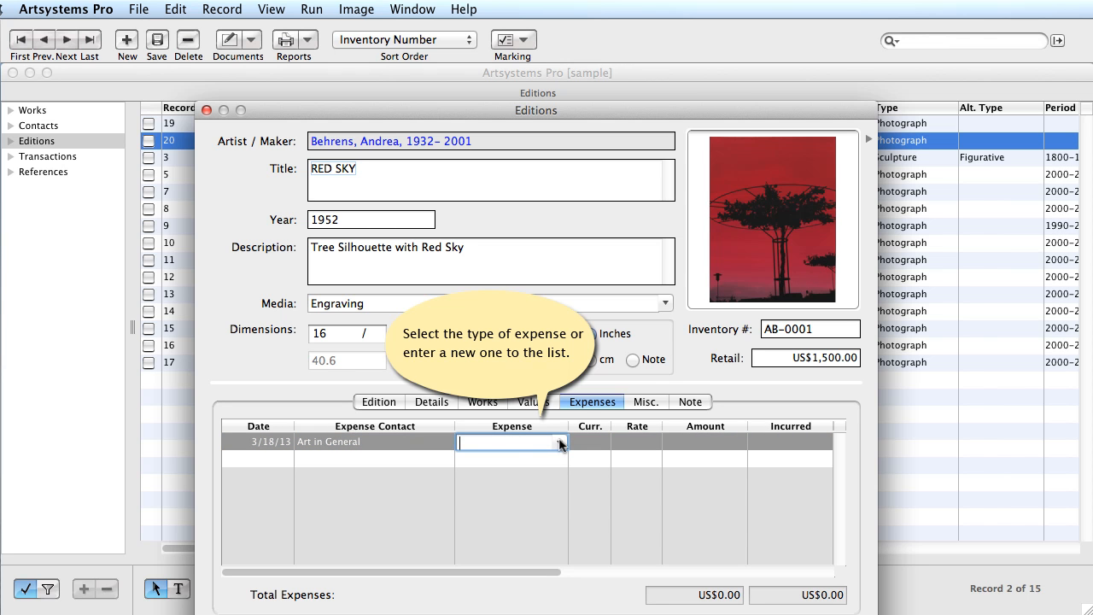
left_click(559, 443)
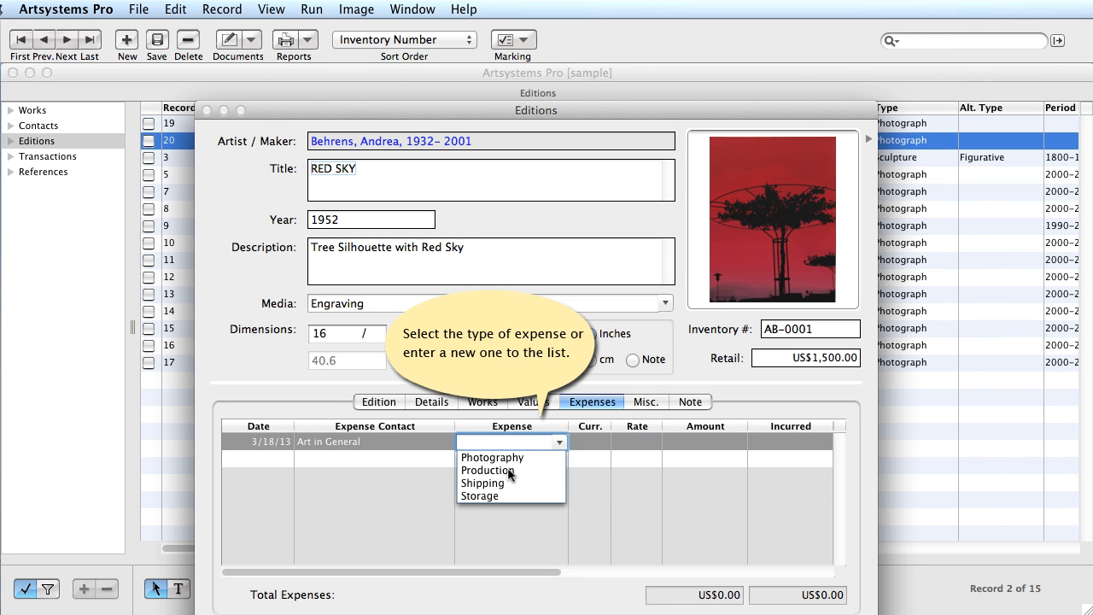
left_click(509, 471)
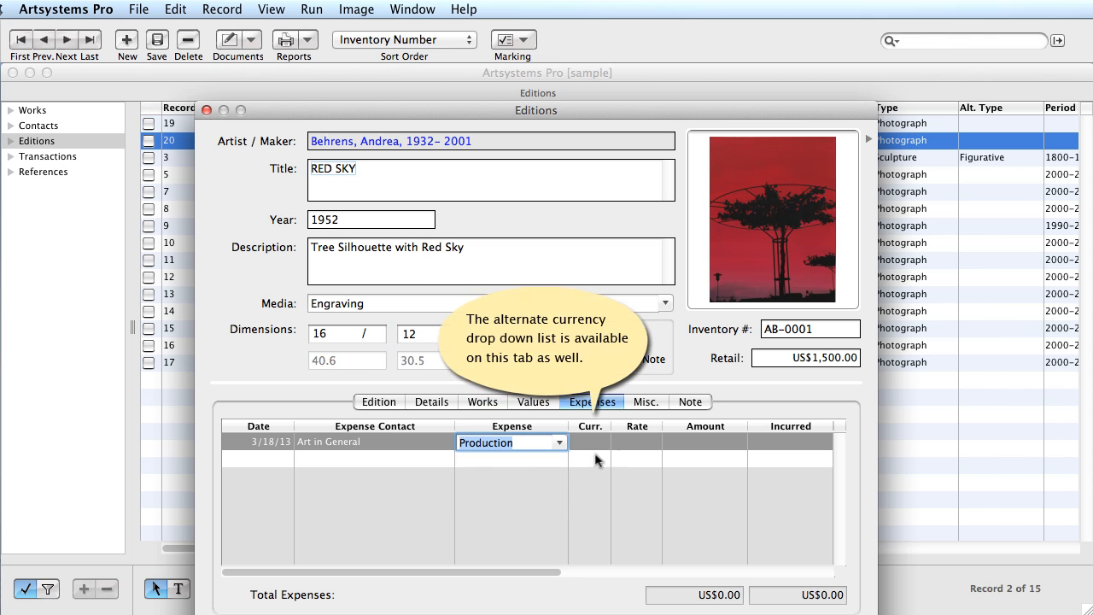
left_click(701, 442)
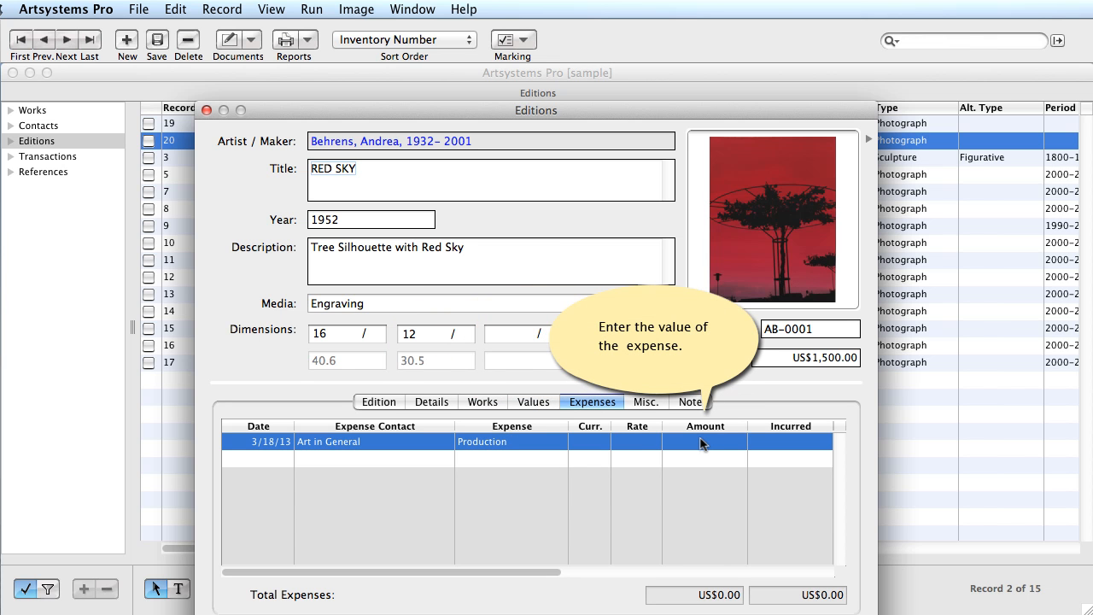
- Enter 250 for both Amount and Incurred, then show the Misc section
left_click(700, 442)
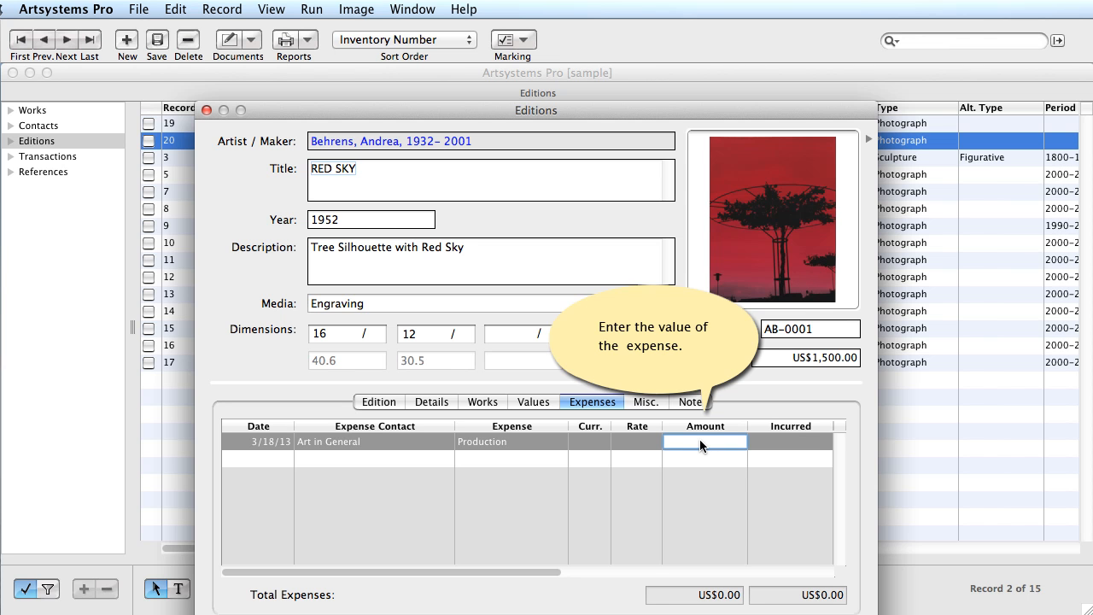
type("250")
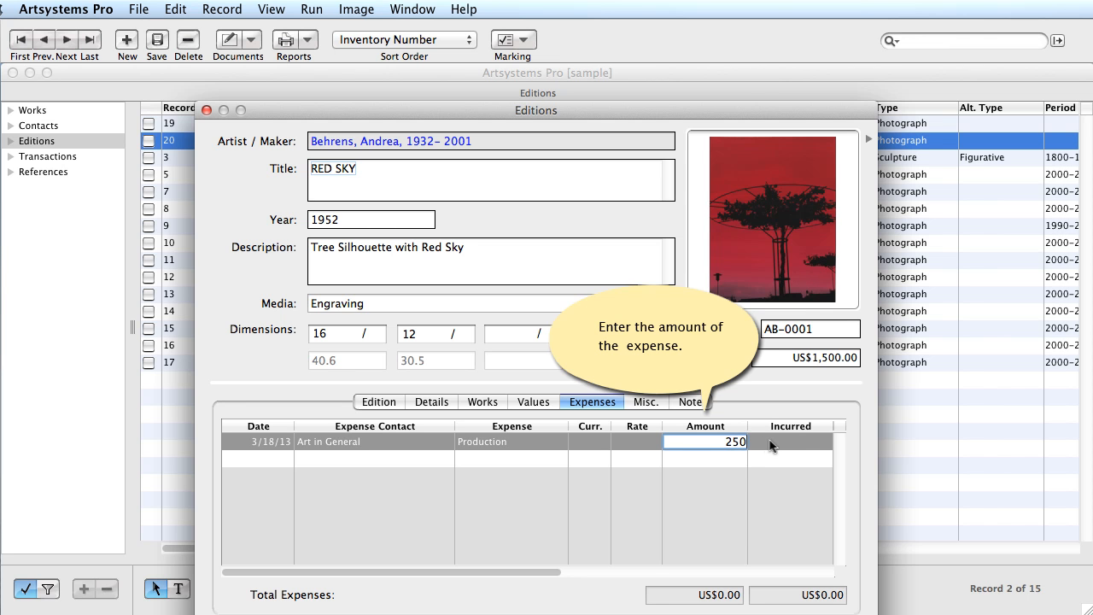
left_click(778, 444)
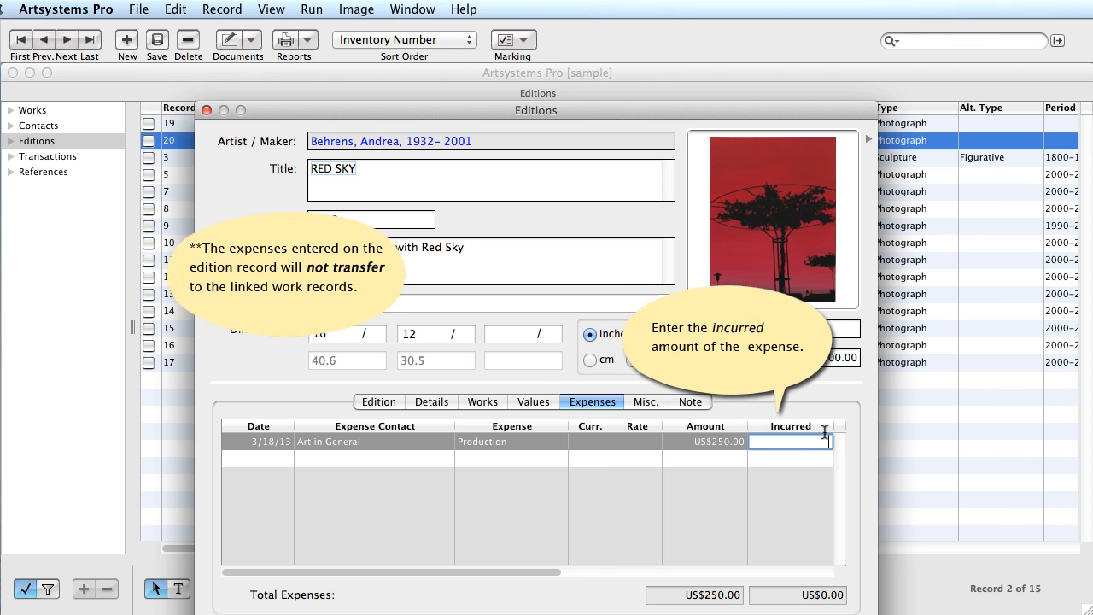
type("250")
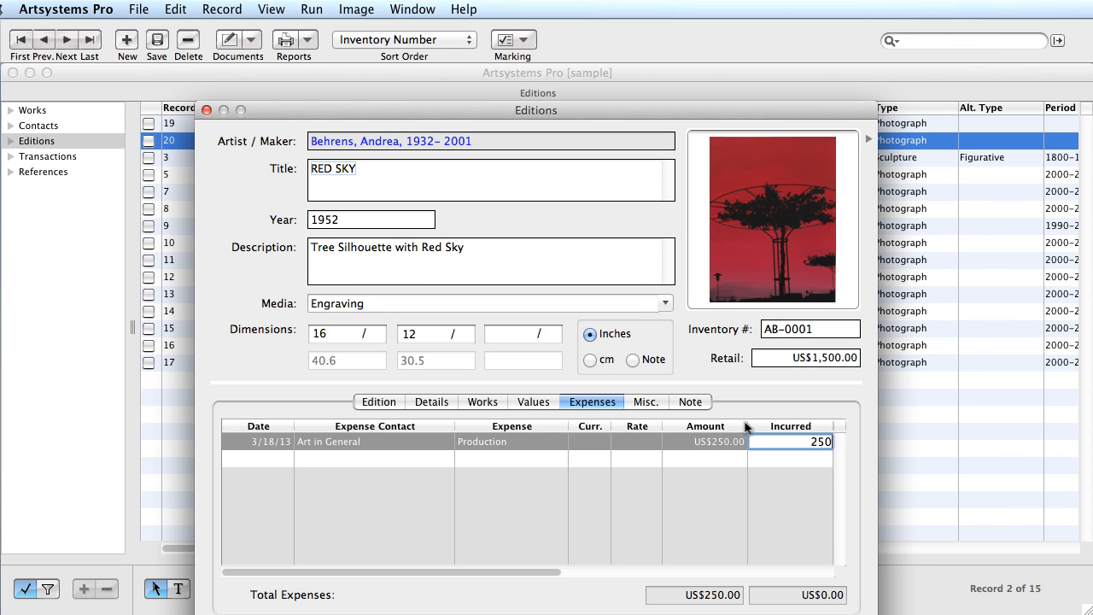
left_click(647, 407)
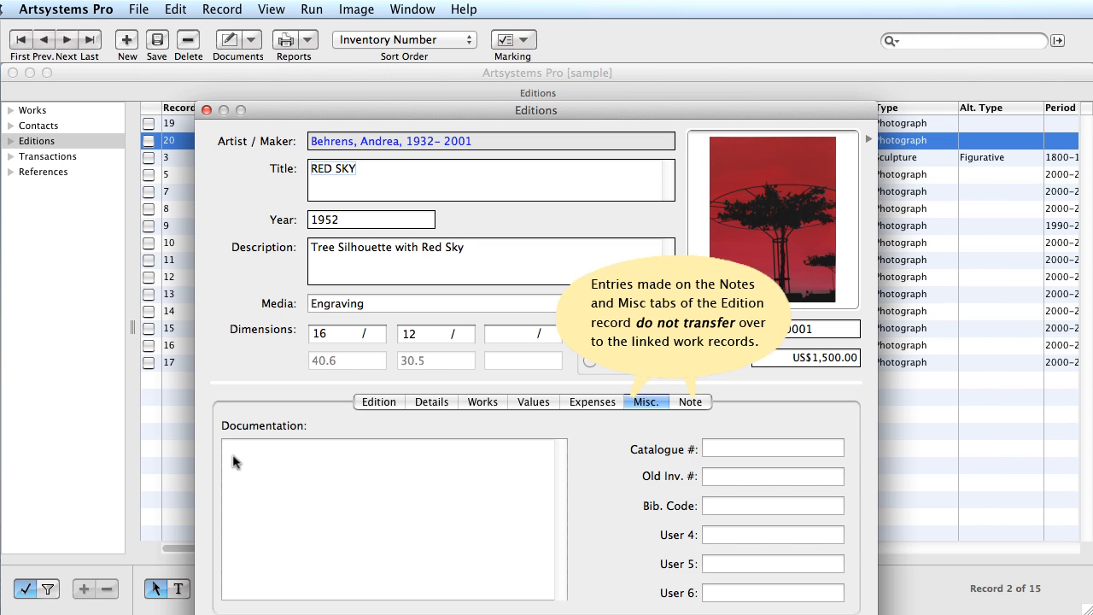
- Enter 'TEXT HERE' in Documentation and 'NOTES HERE' as the note, then save RED SKY
left_click(287, 447)
type("TEXT HERE")
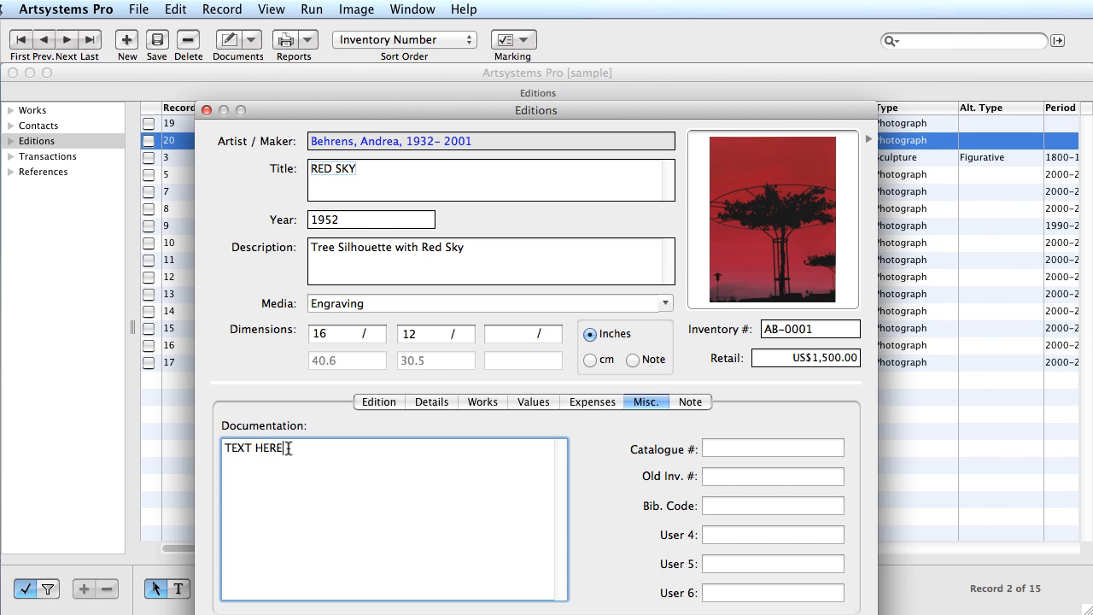
left_click(686, 401)
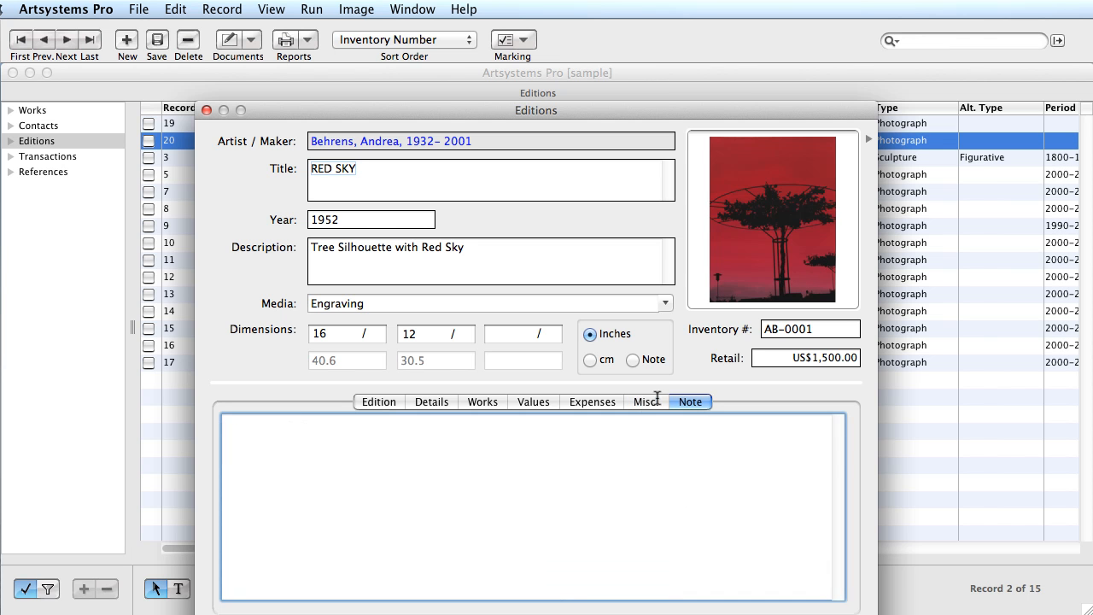
left_click(221, 413)
type("NOTES HERE")
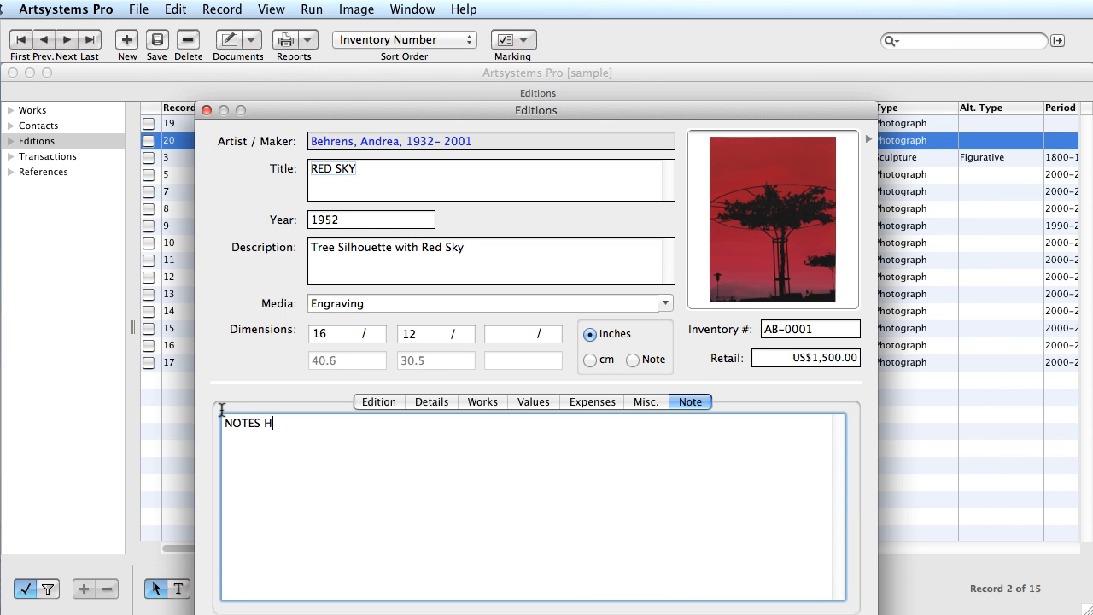
left_click(389, 407)
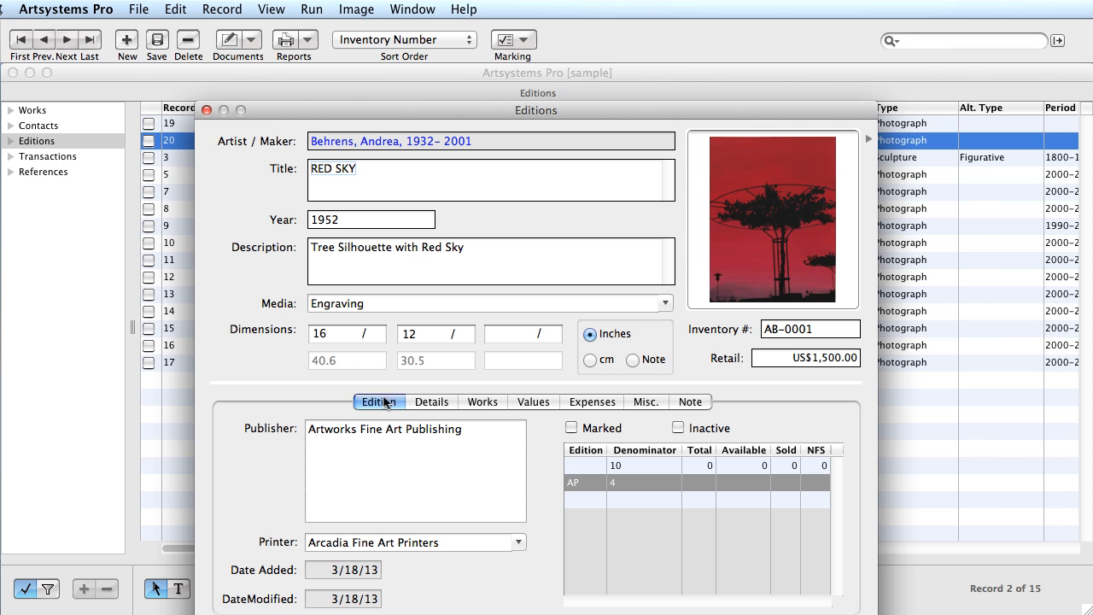
left_click(158, 43)
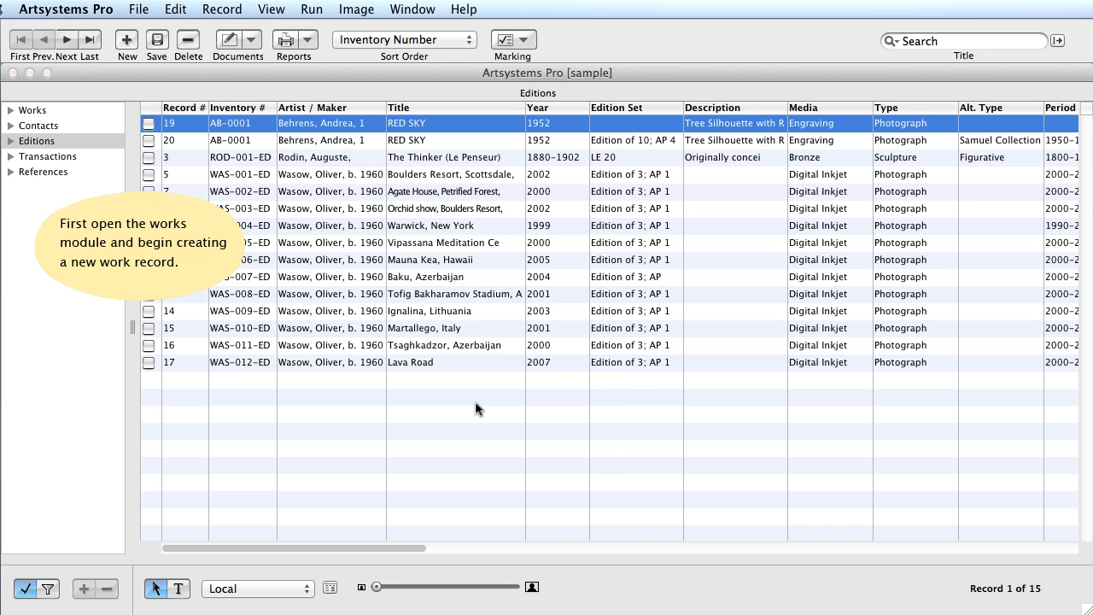
- Start a new work record in Works, marked as part of an edition
left_click(31, 110)
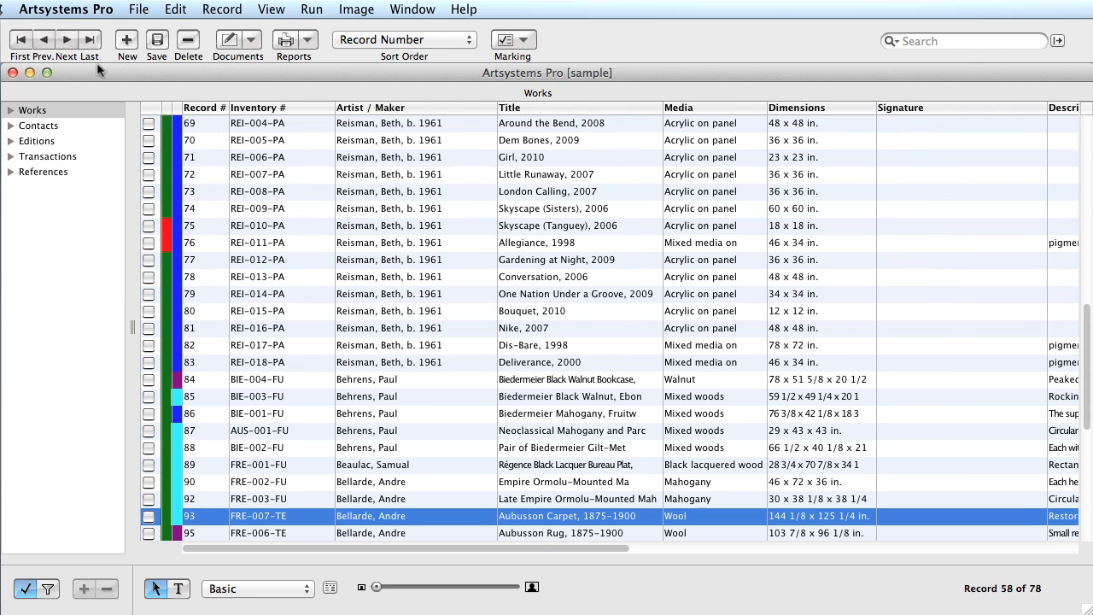
left_click(128, 41)
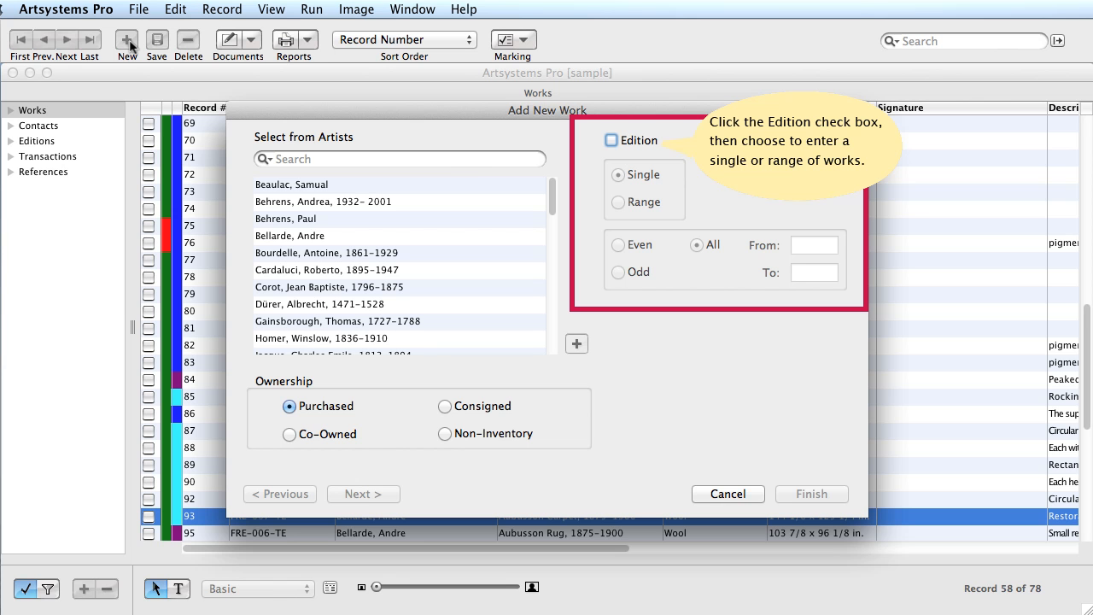
left_click(612, 142)
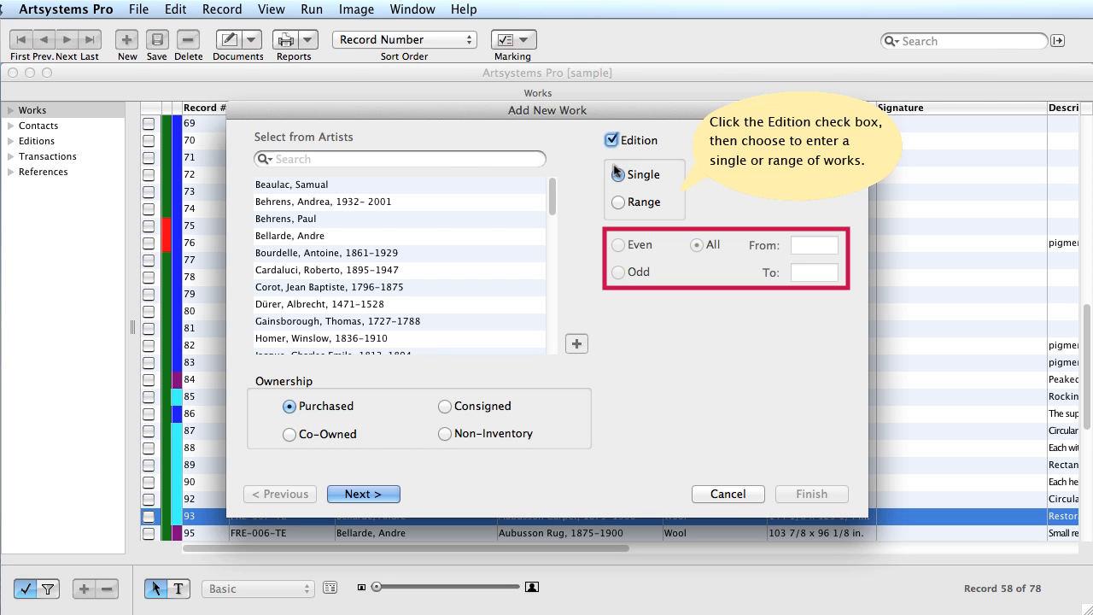
- Set an edition range from 1 to 5 with Consigned ownership, and continue
left_click(618, 203)
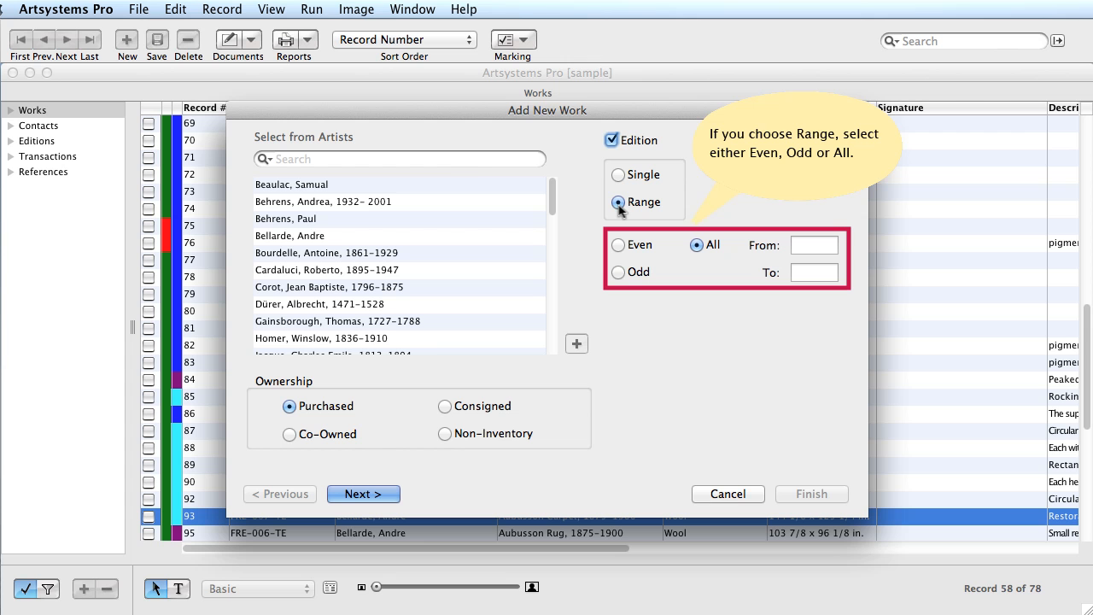
left_click(813, 248)
type("1")
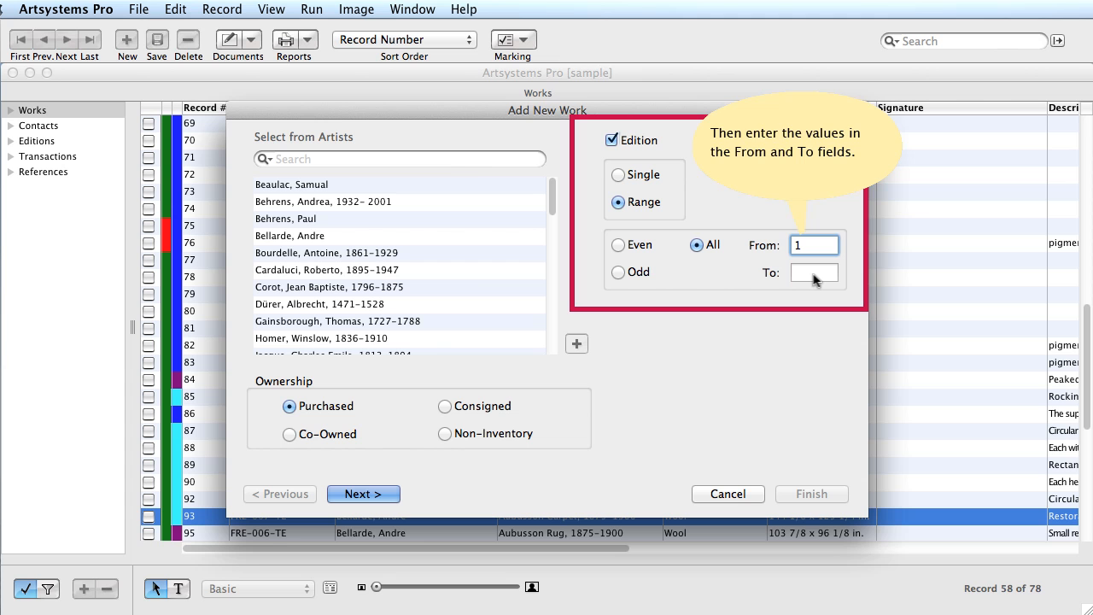
left_click(814, 274)
type("5")
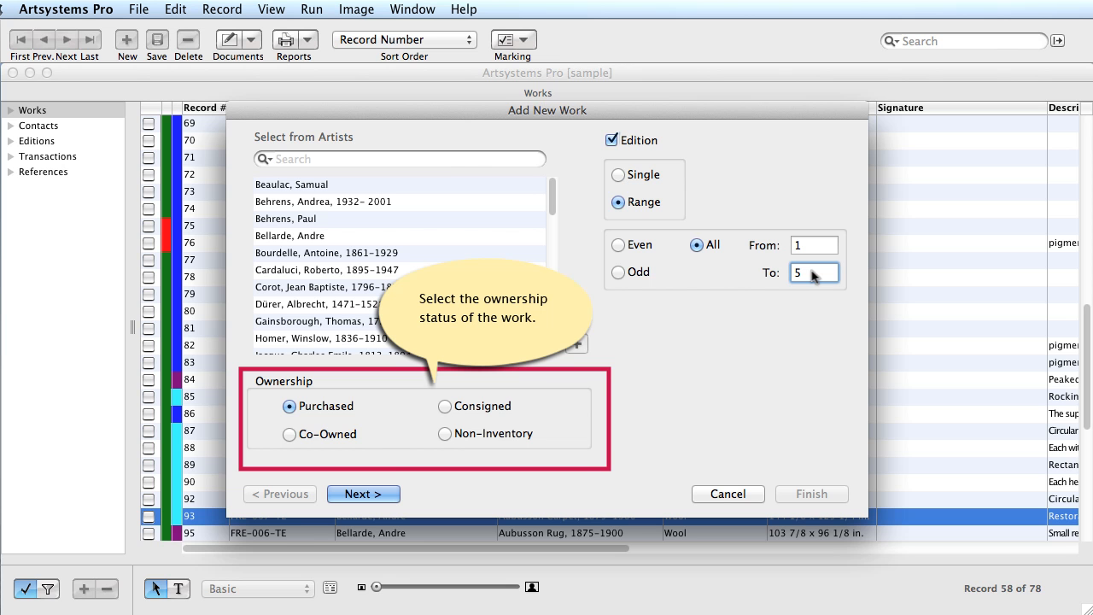
left_click(445, 409)
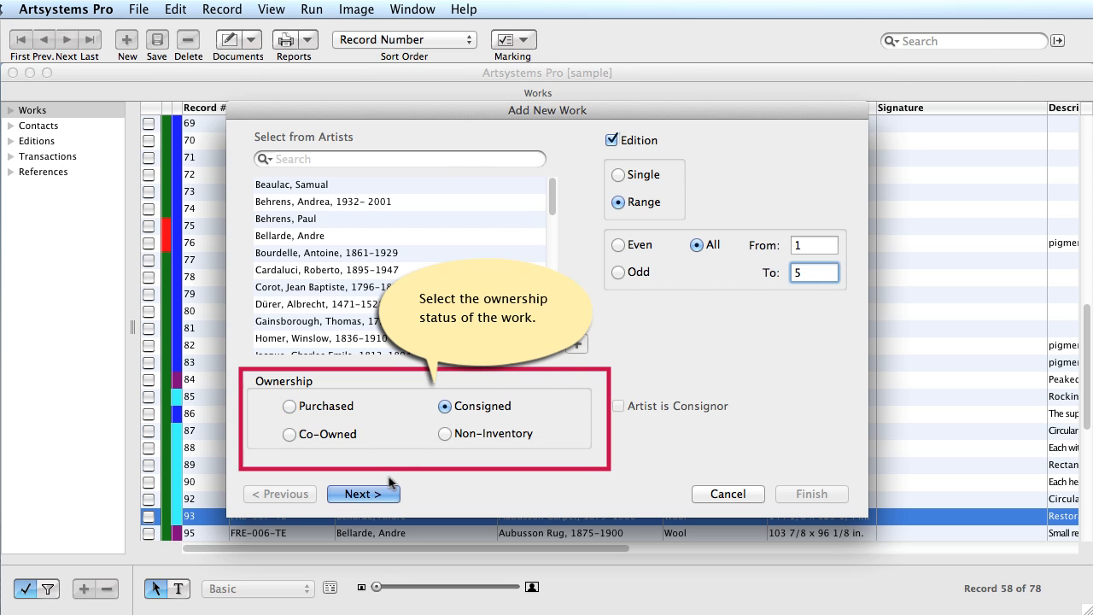
left_click(379, 495)
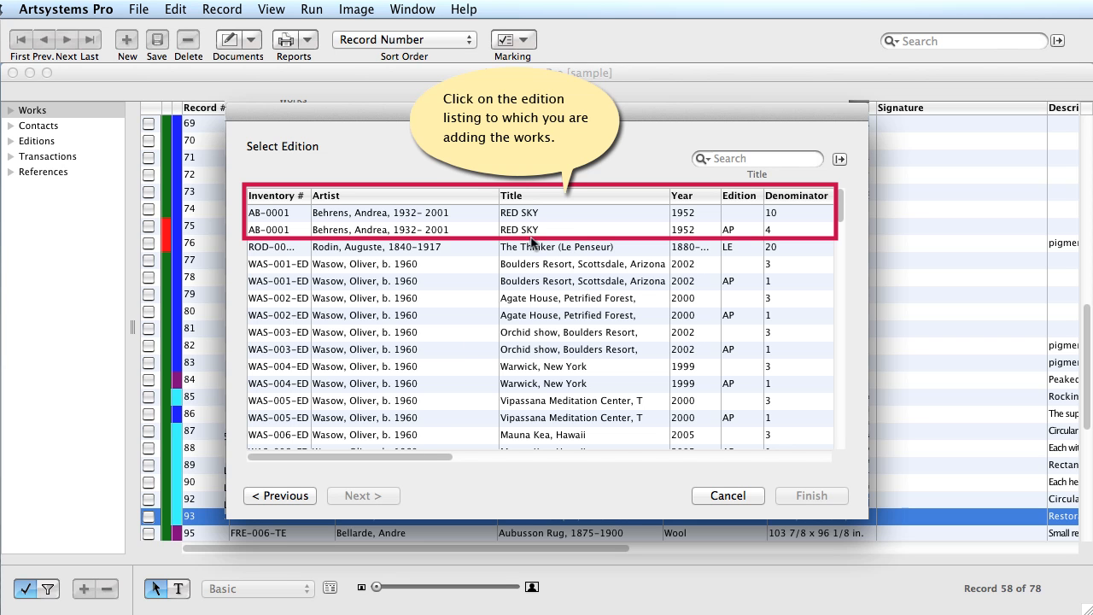
- Choose edition RED SKY AB-0001, location Artsystems Gallery, New York, and source Bostonian Gallery
left_click(548, 213)
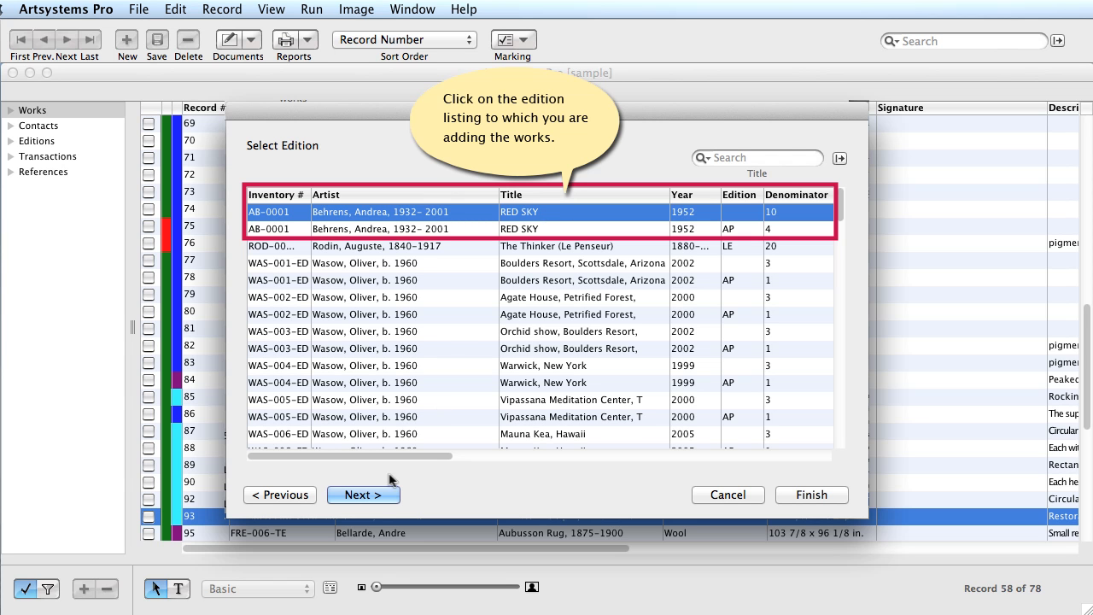
left_click(377, 497)
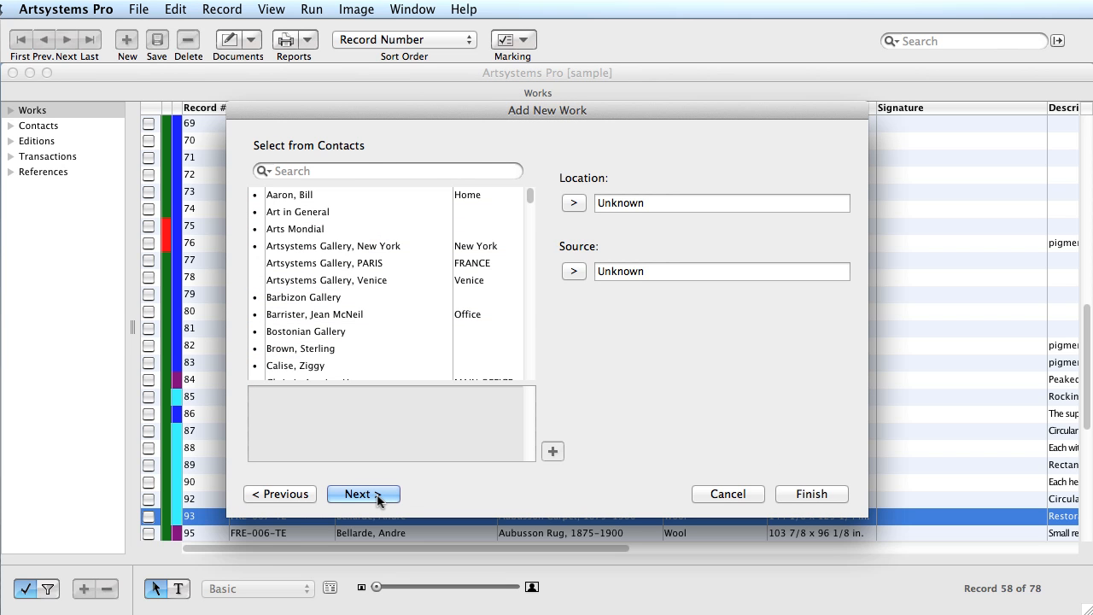
left_click(390, 246)
left_click(573, 203)
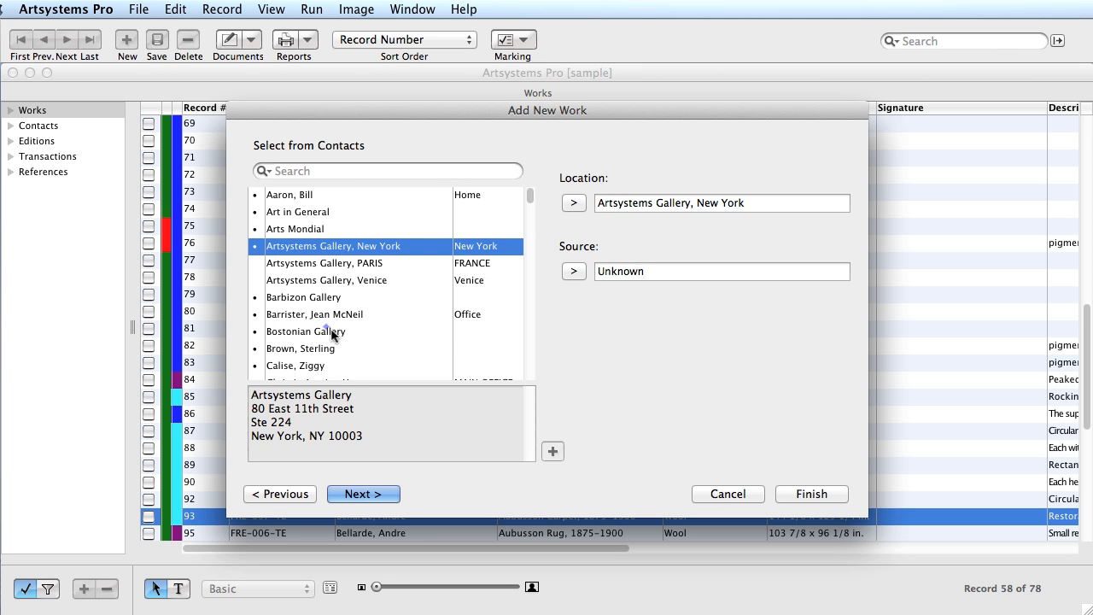
left_click(376, 329)
left_click(574, 271)
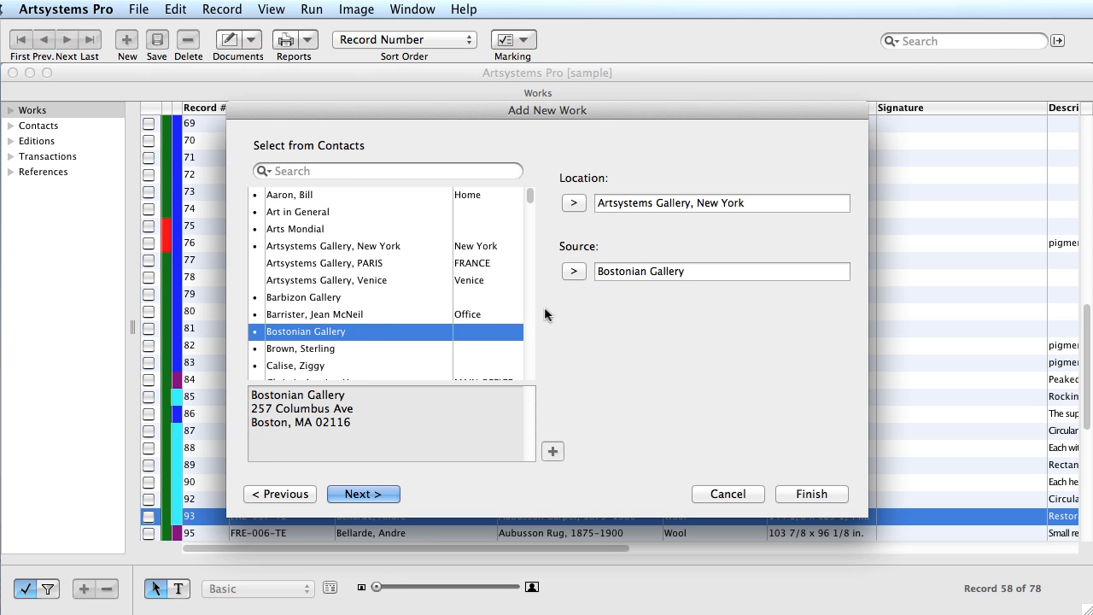
left_click(380, 495)
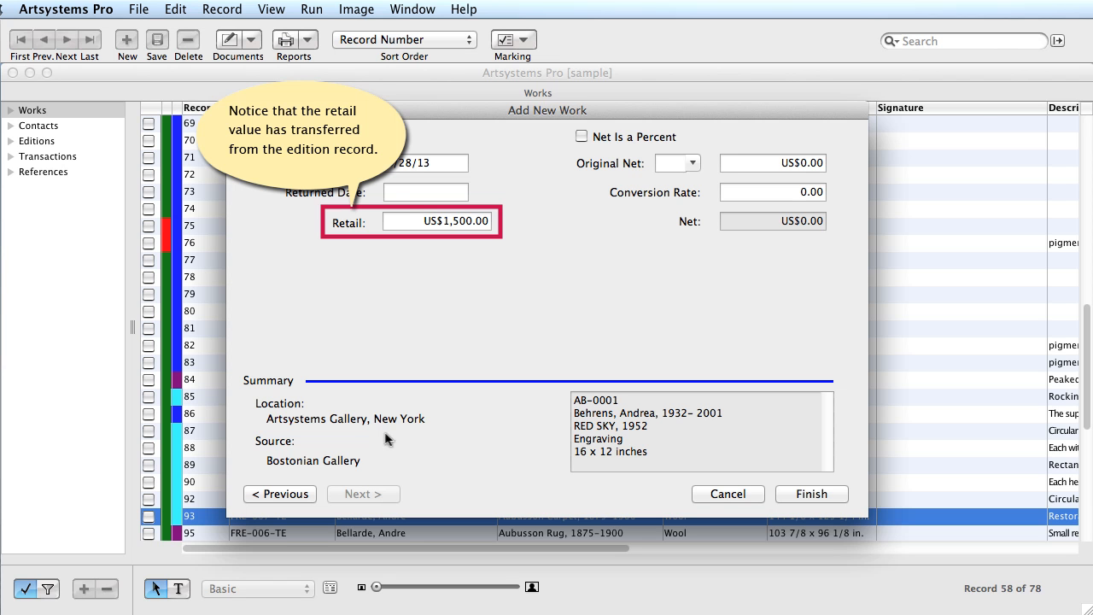
- Enter 05/01/13 as the returned date
left_click(402, 201)
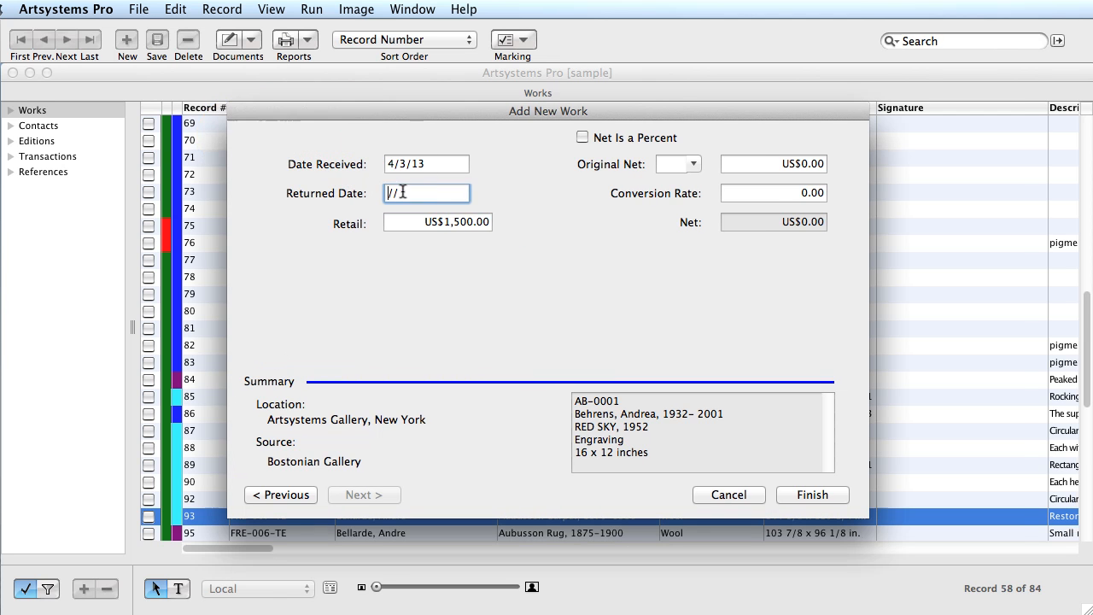
type("05/01/13")
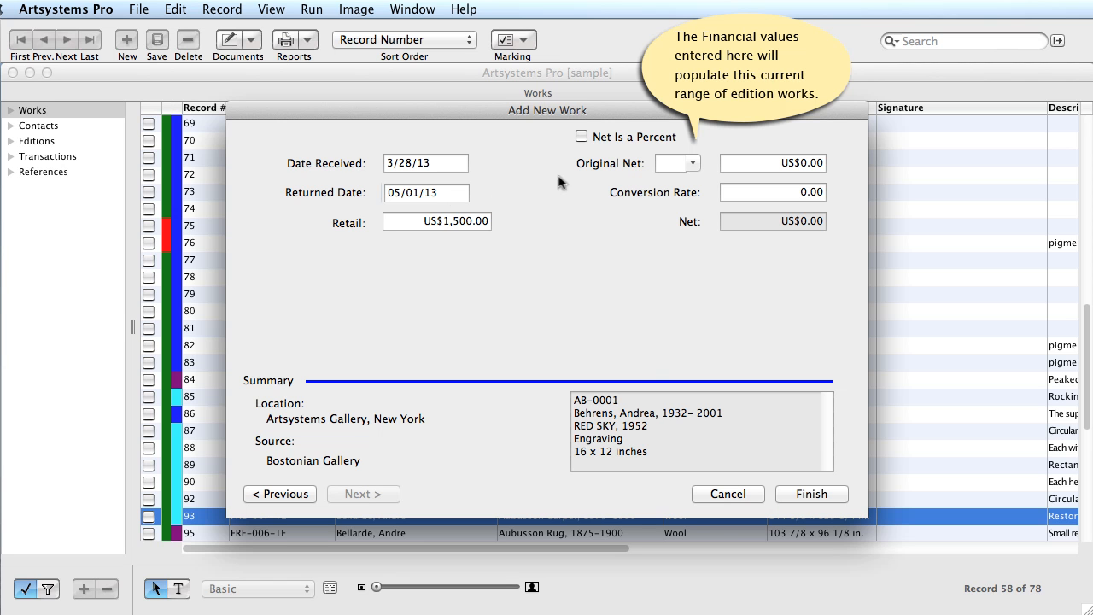
left_click(693, 163)
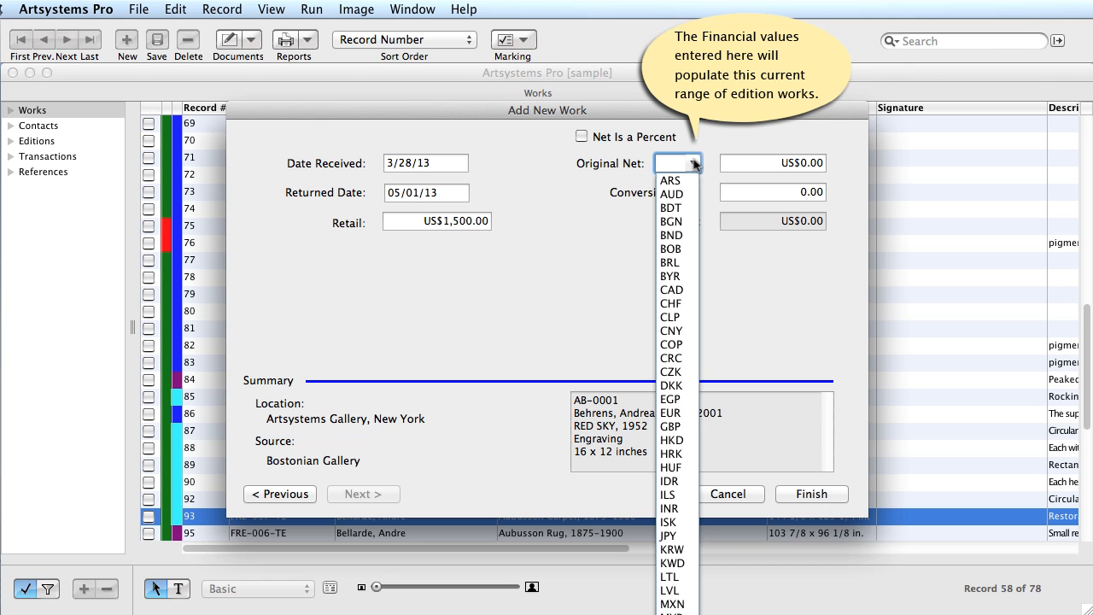
left_click(694, 163)
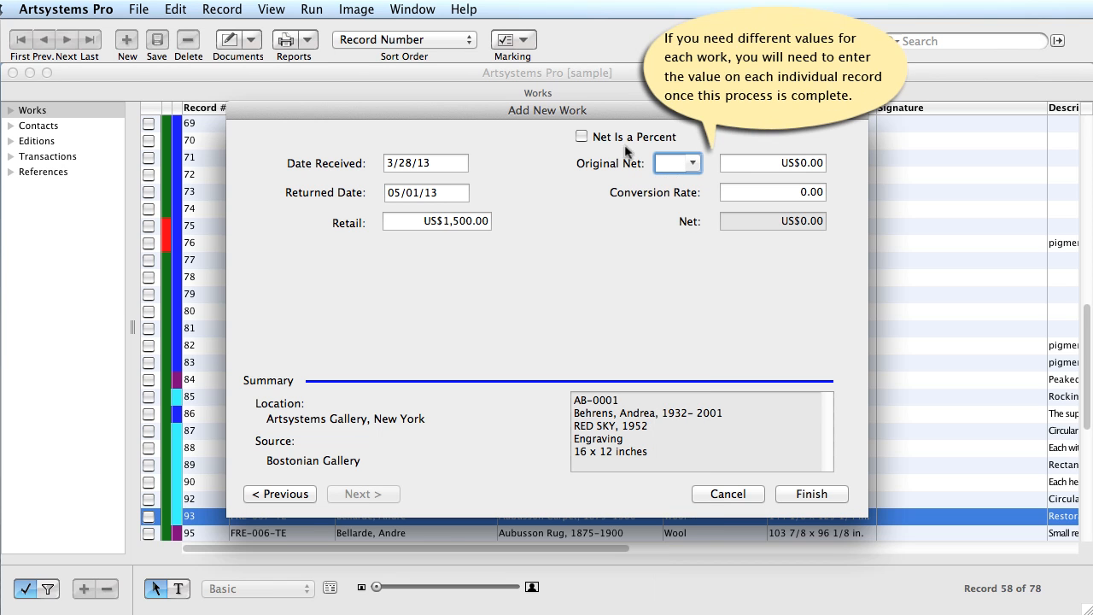
- Make the net a 50 percent value and finish creating the works
left_click(582, 138)
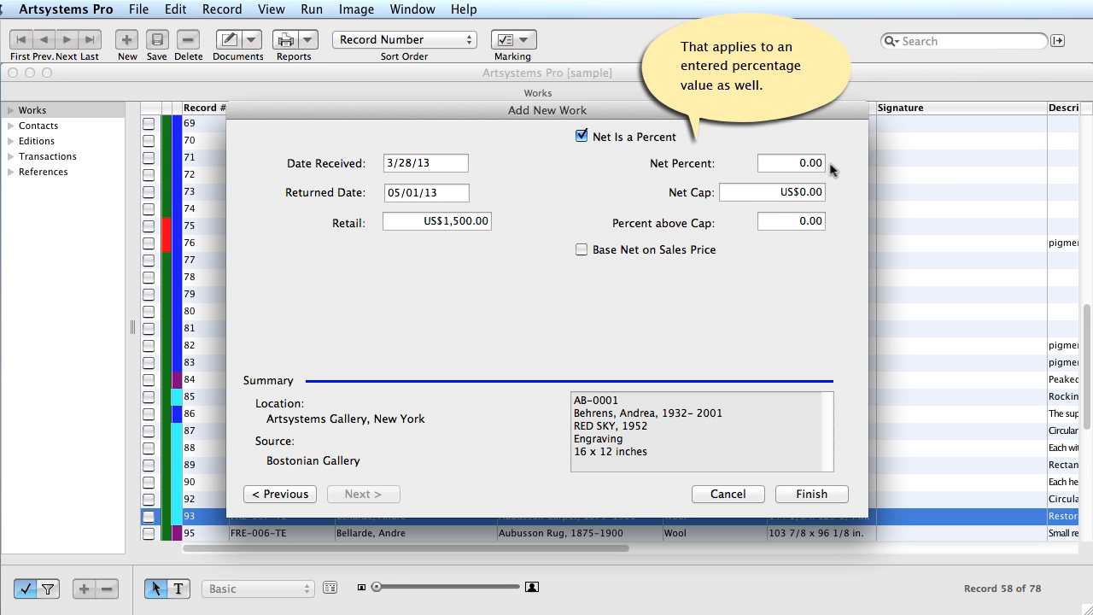
left_click(803, 164)
type("50")
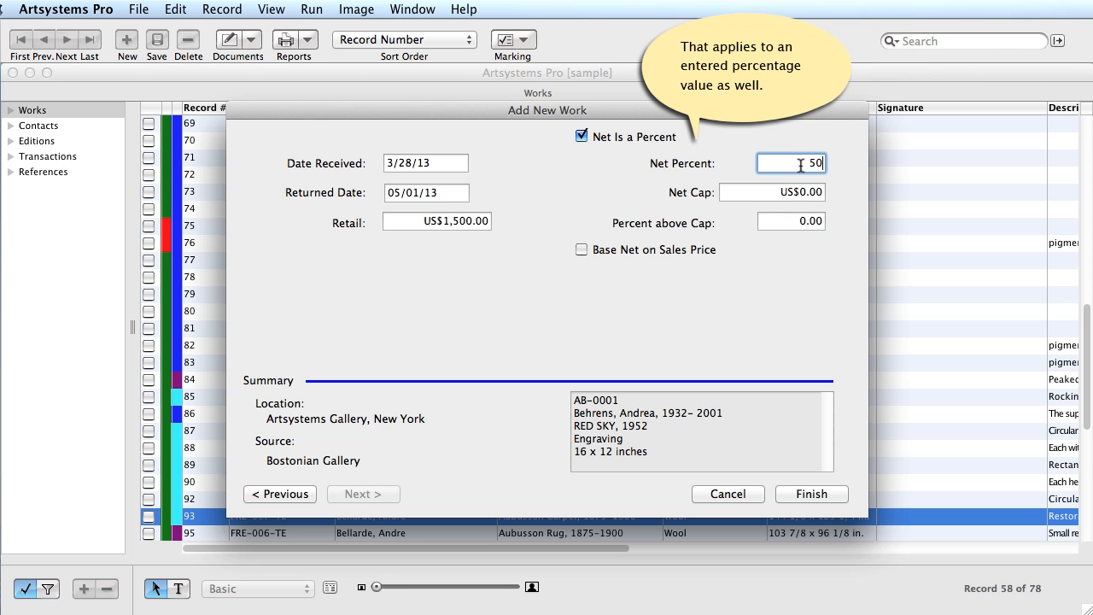
key("Tab")
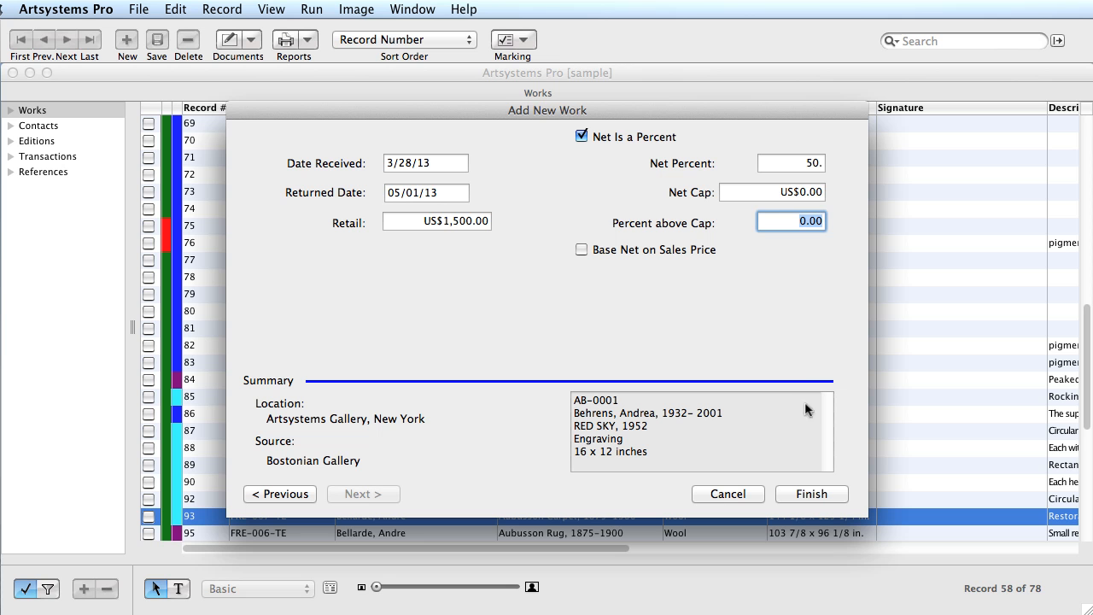
left_click(808, 496)
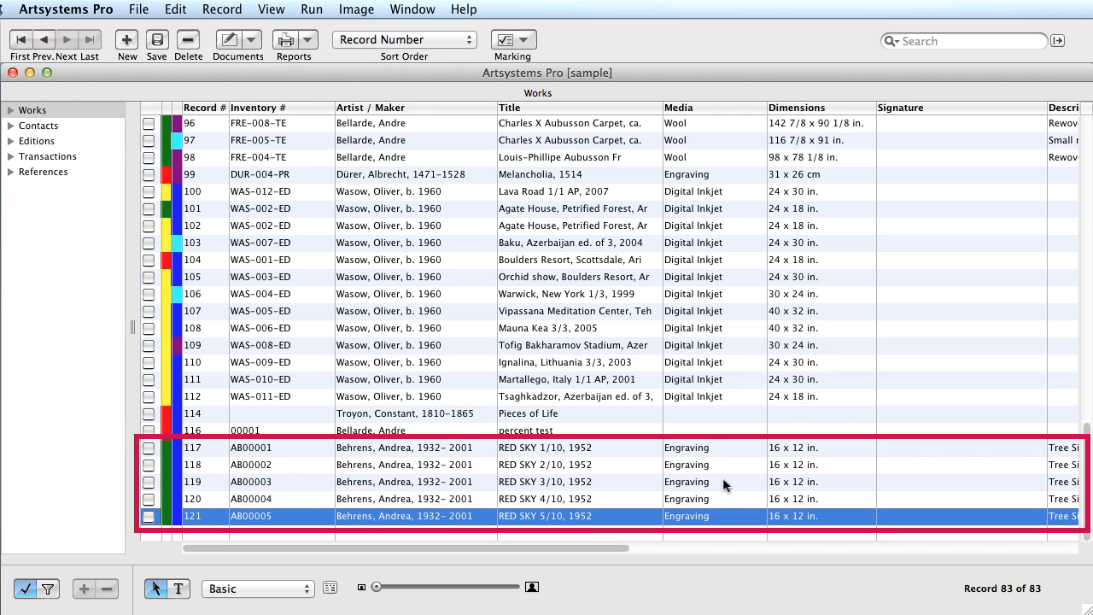
- Open the RED SKY 1/10 work (record 117) from the Works list
double_click(557, 447)
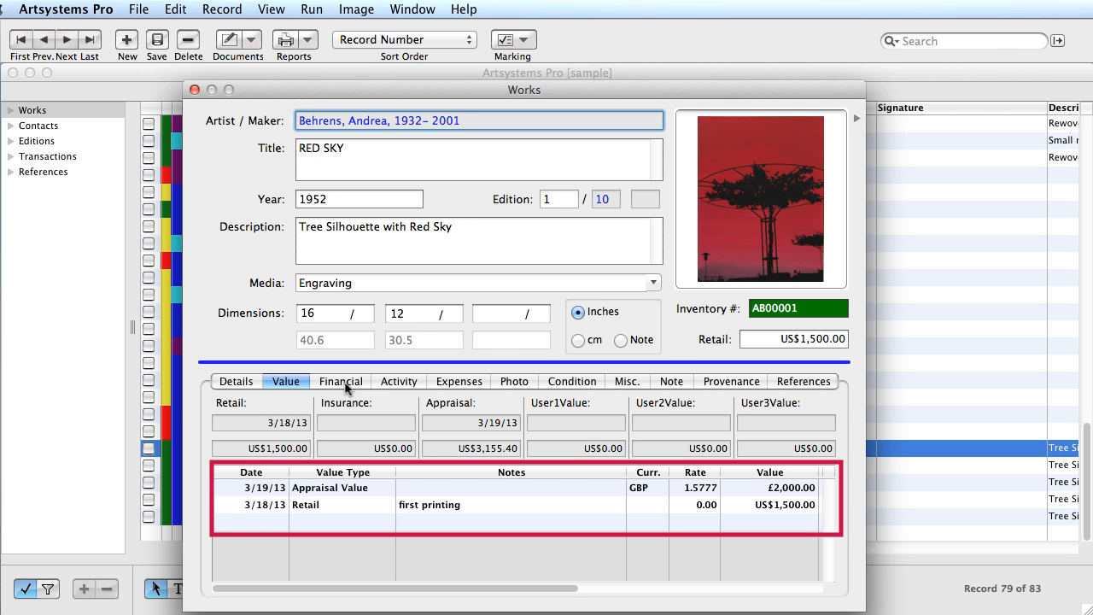
- Review RED SKY 1/10's Expenses, Condition, Misc., Note and Provenance tabs, then advance to 2/10
left_click(443, 387)
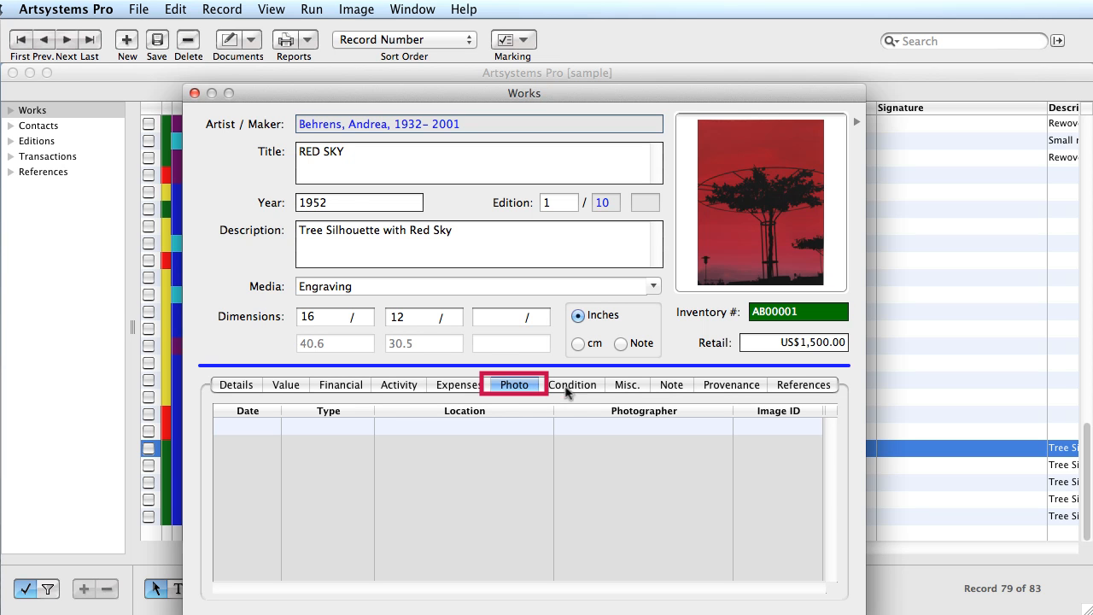
left_click(595, 391)
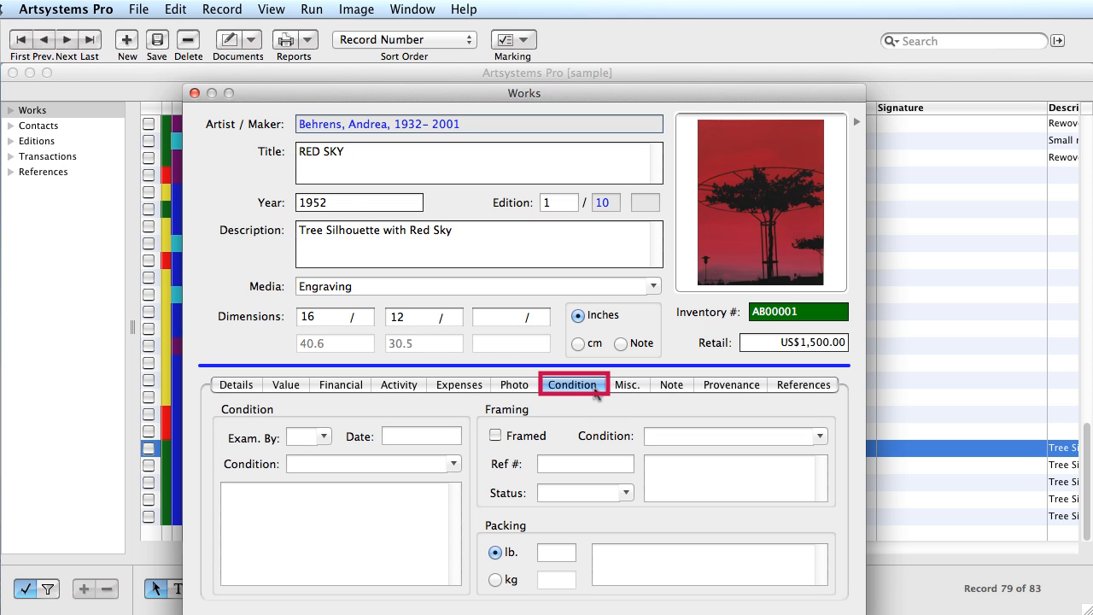
left_click(624, 390)
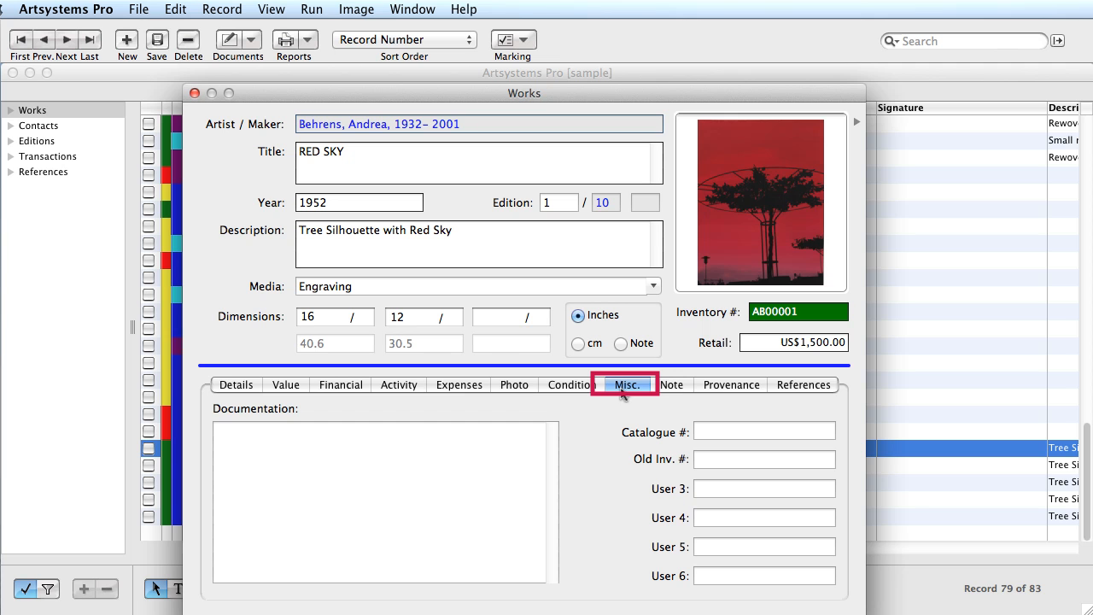
left_click(674, 392)
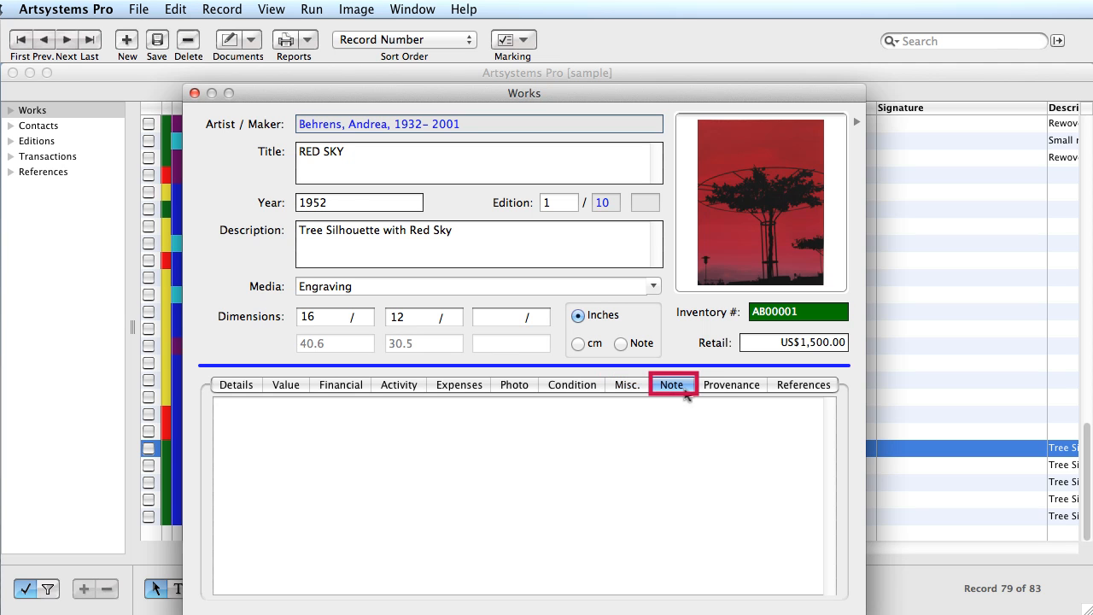
left_click(702, 391)
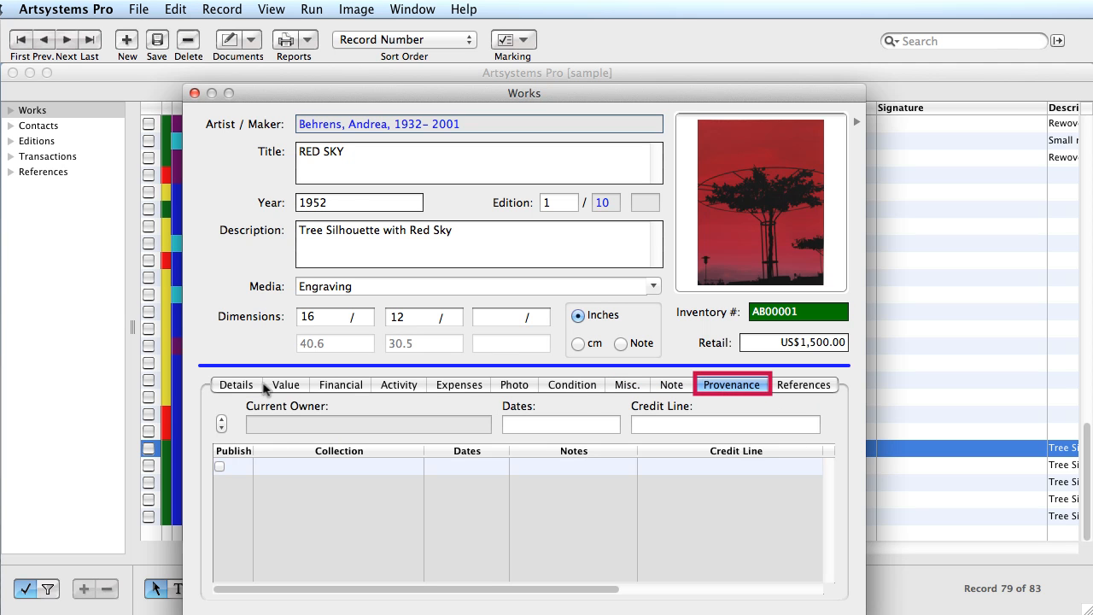
left_click(237, 385)
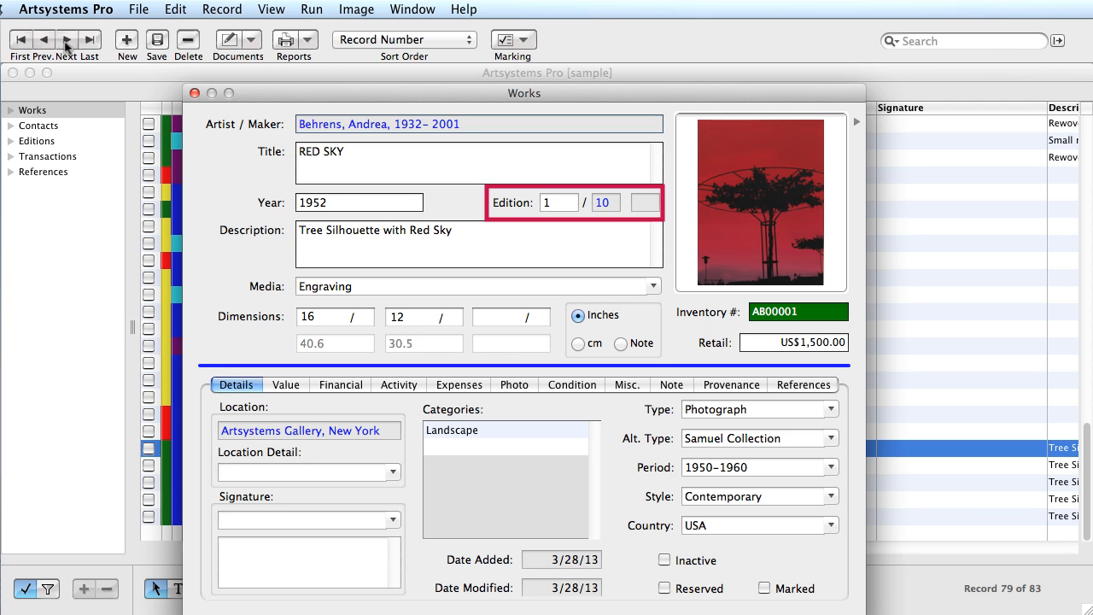
left_click(66, 40)
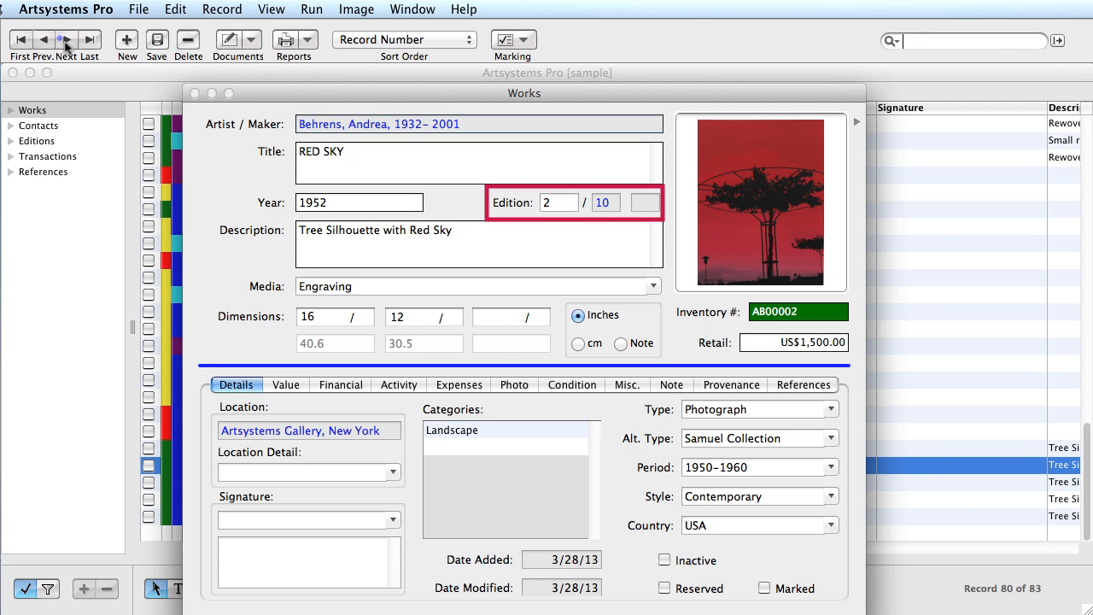
- Advance to RED SKY 5/10 (record 83) and open its linked edition via the denominator 10
left_click(66, 44)
left_click(67, 45)
left_click(67, 43)
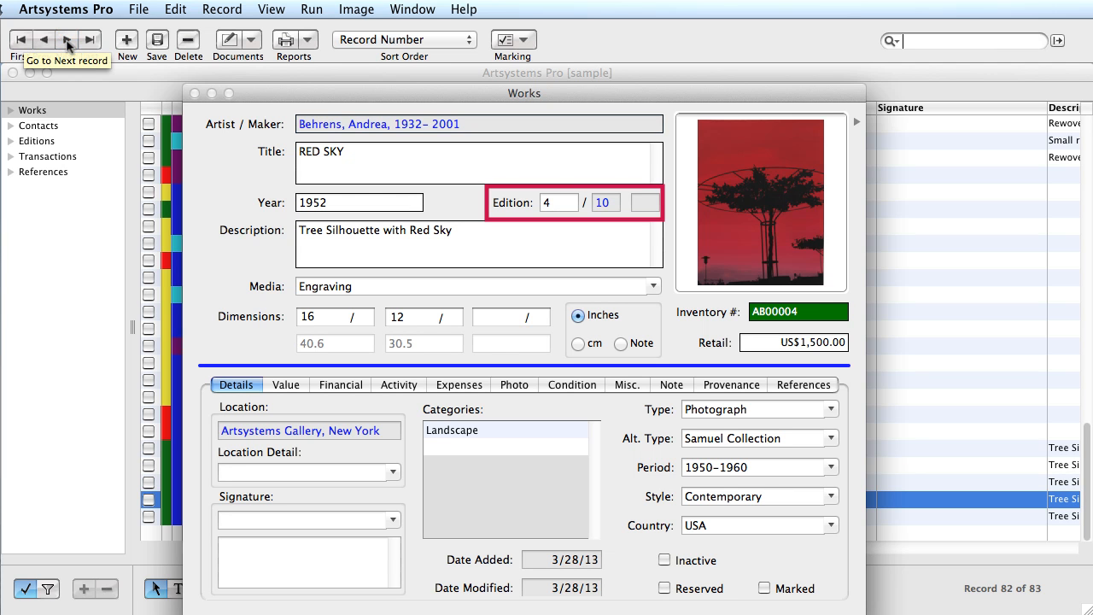
left_click(66, 44)
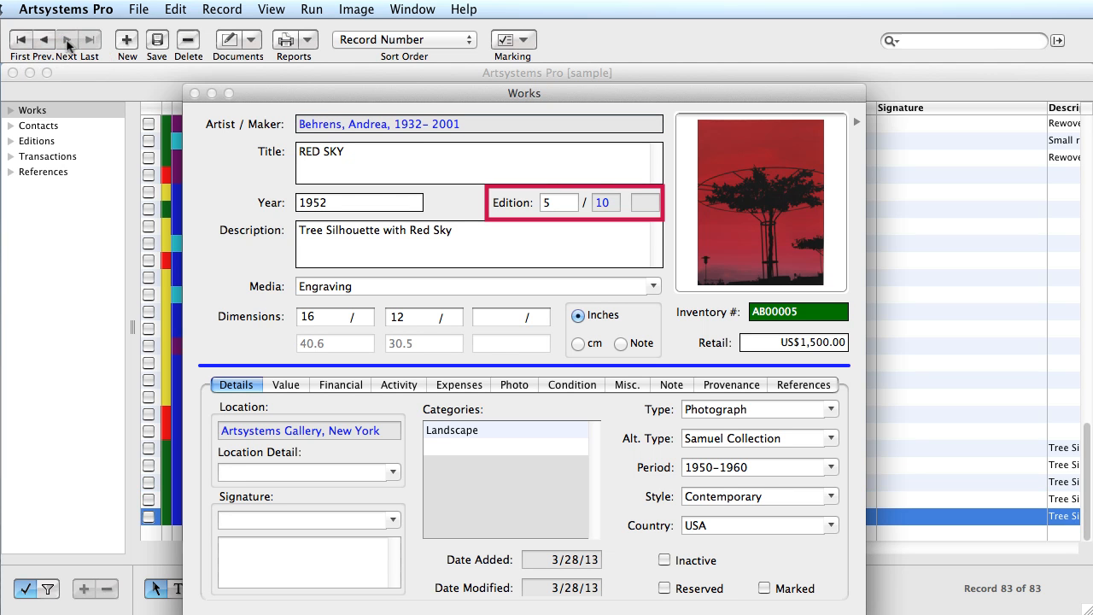
left_click(603, 203)
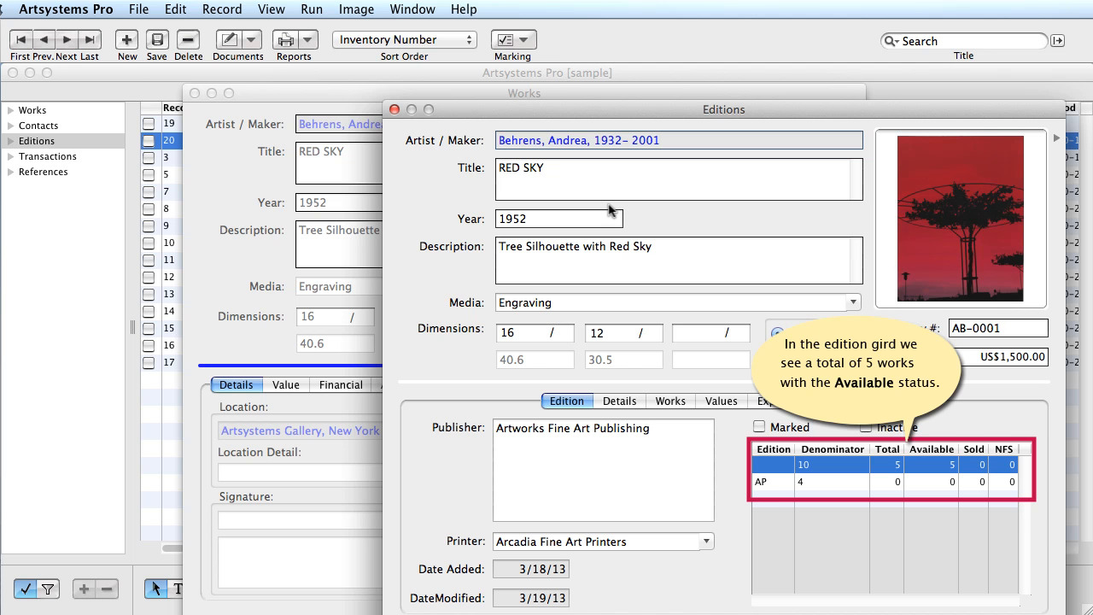
- List the works linked to the RED SKY edition in its Works tab
left_click(670, 402)
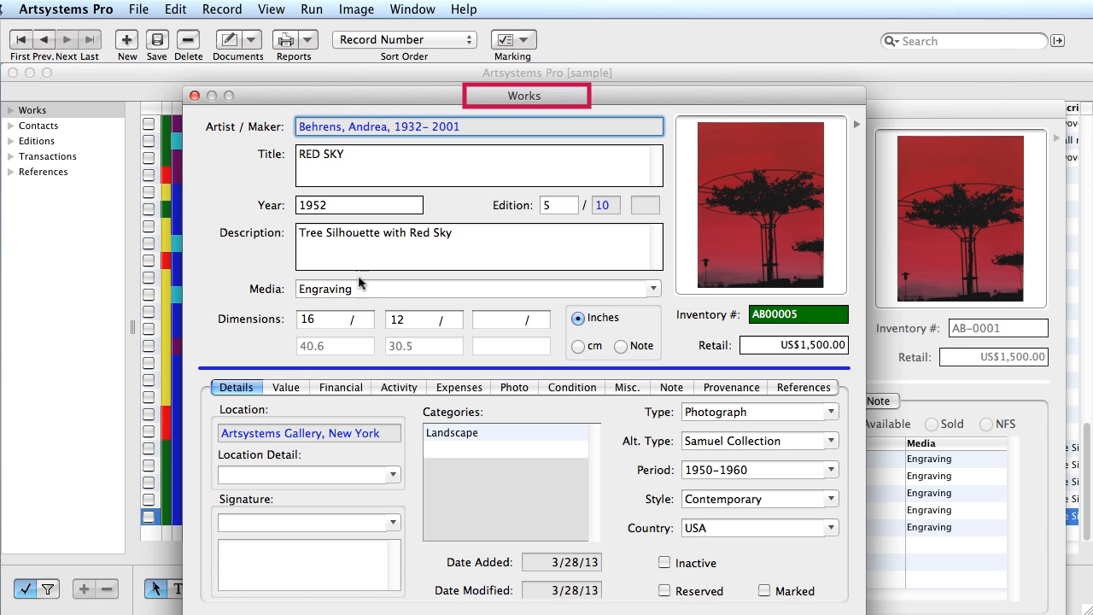
- Invoice RED SKY 5/10 with one client as Sold To and Ship To, then check edition availability
left_click(395, 388)
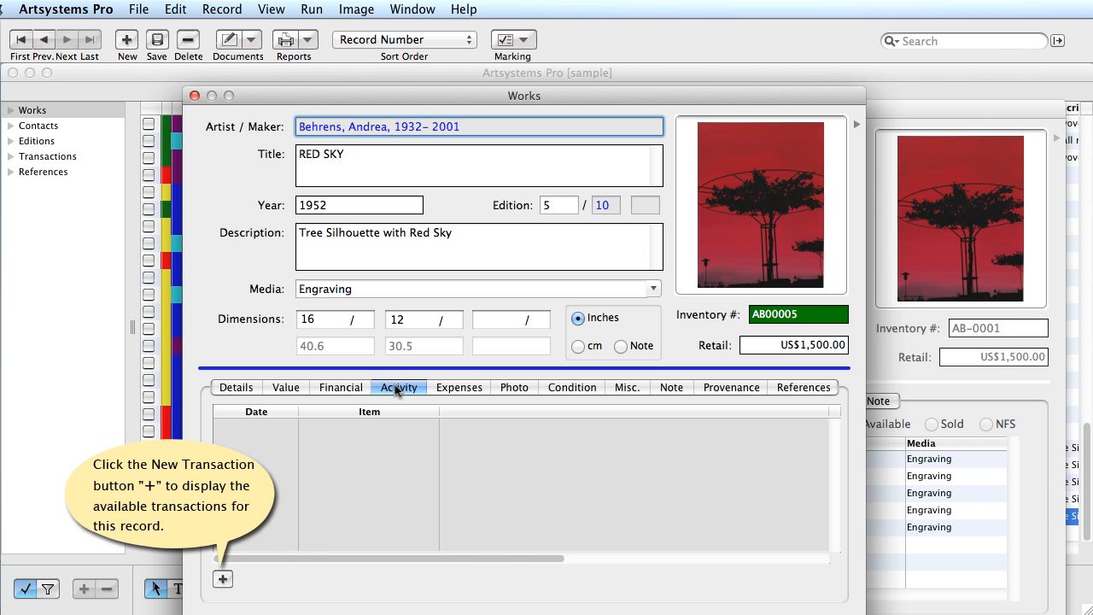
left_click(224, 580)
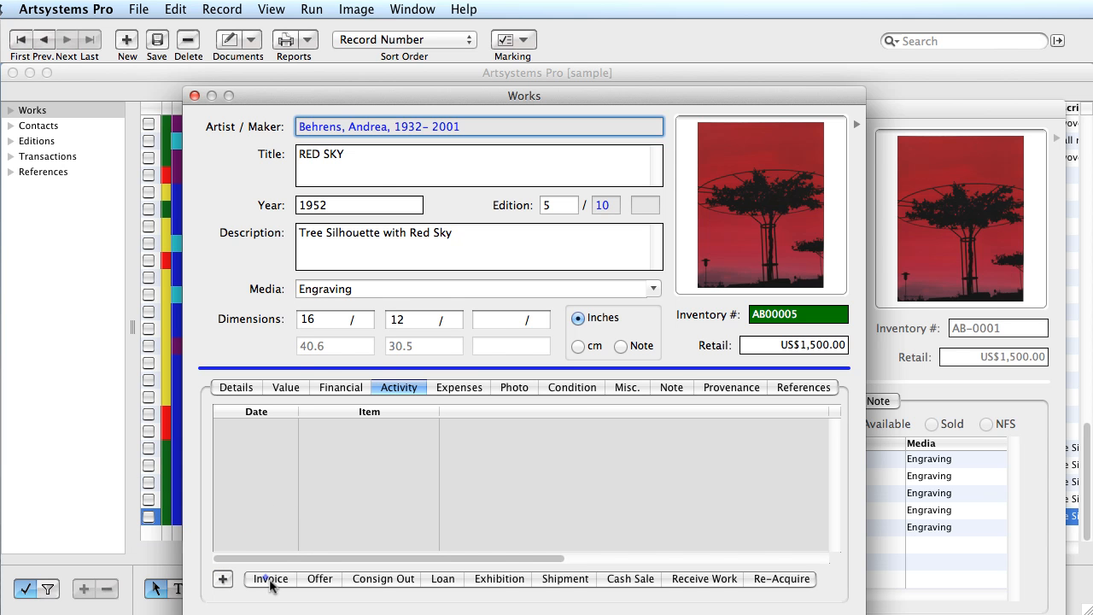
left_click(271, 581)
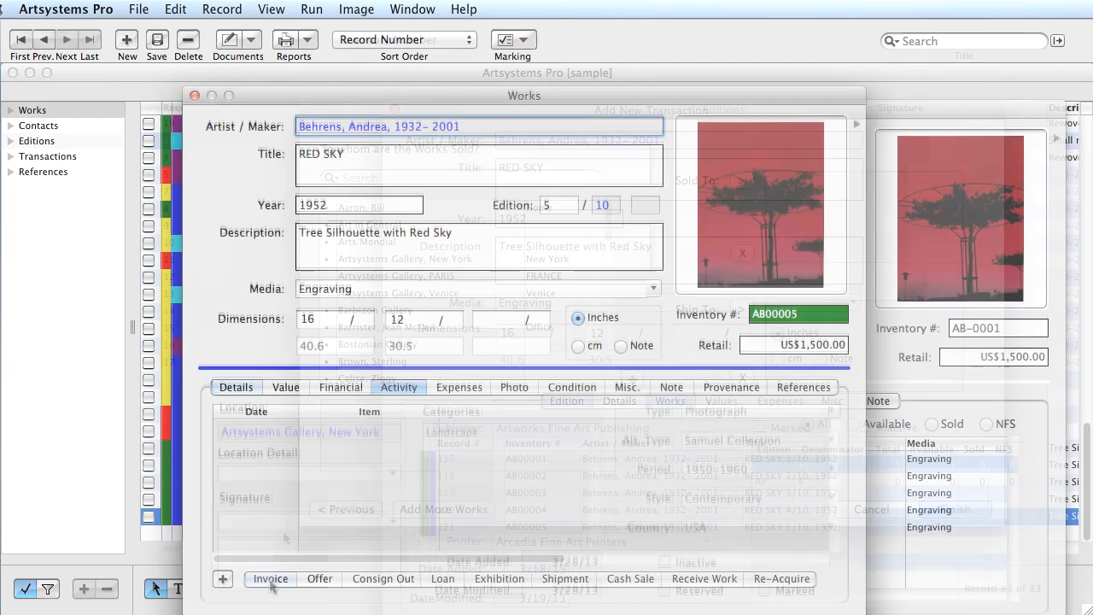
left_click(427, 207)
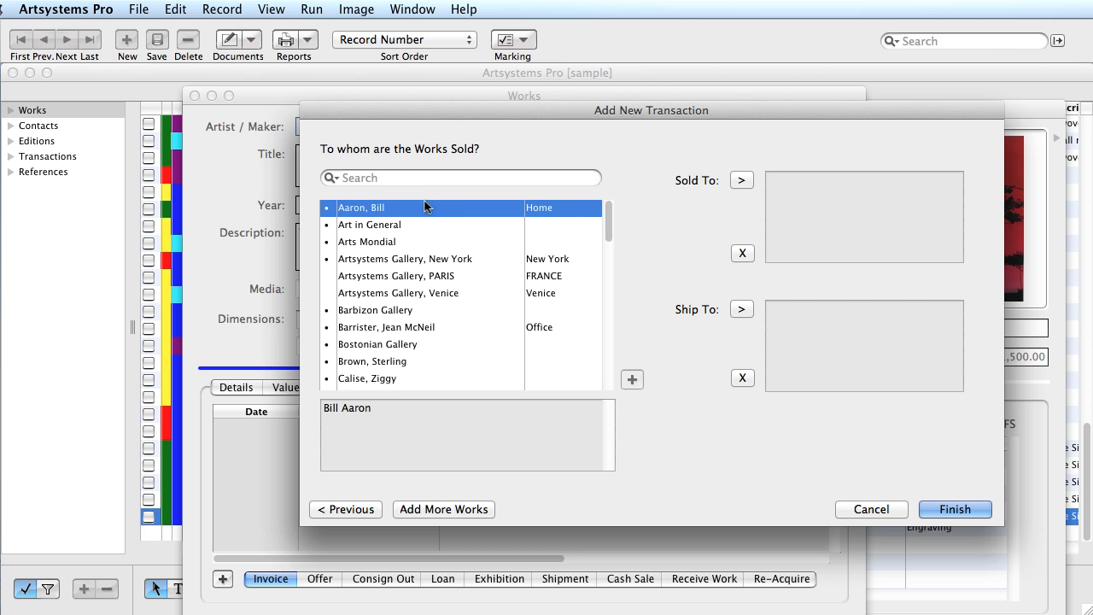
left_click(741, 180)
left_click(742, 310)
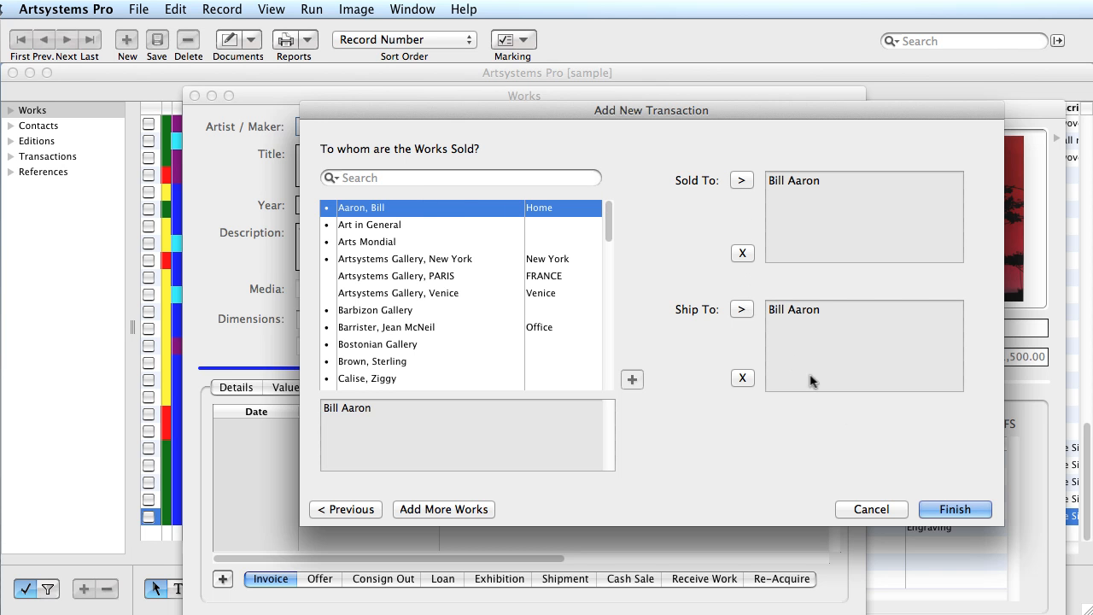
left_click(954, 509)
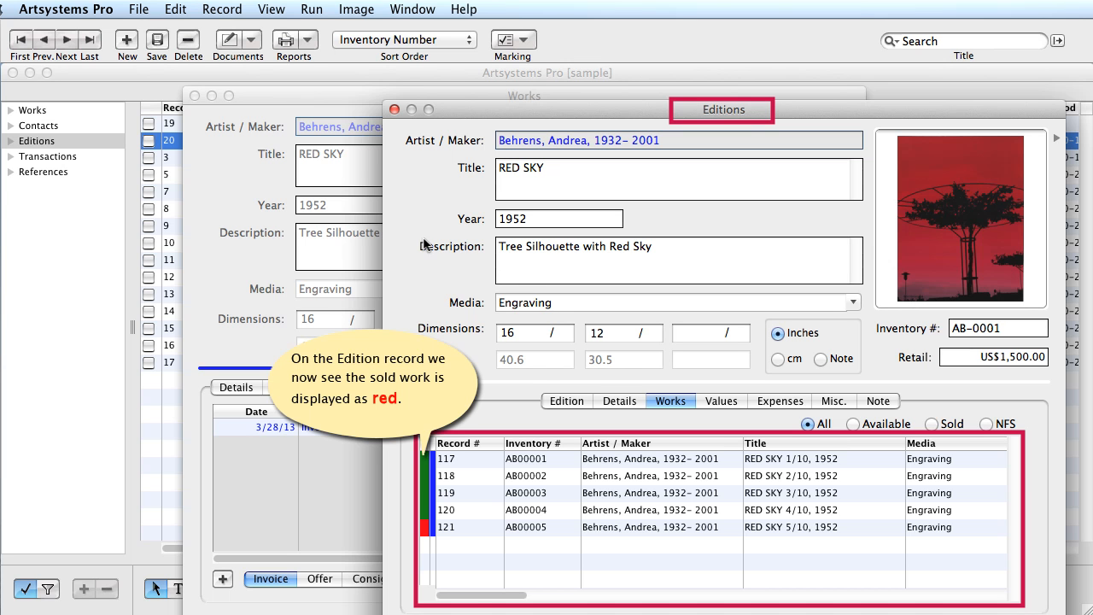
left_click(566, 402)
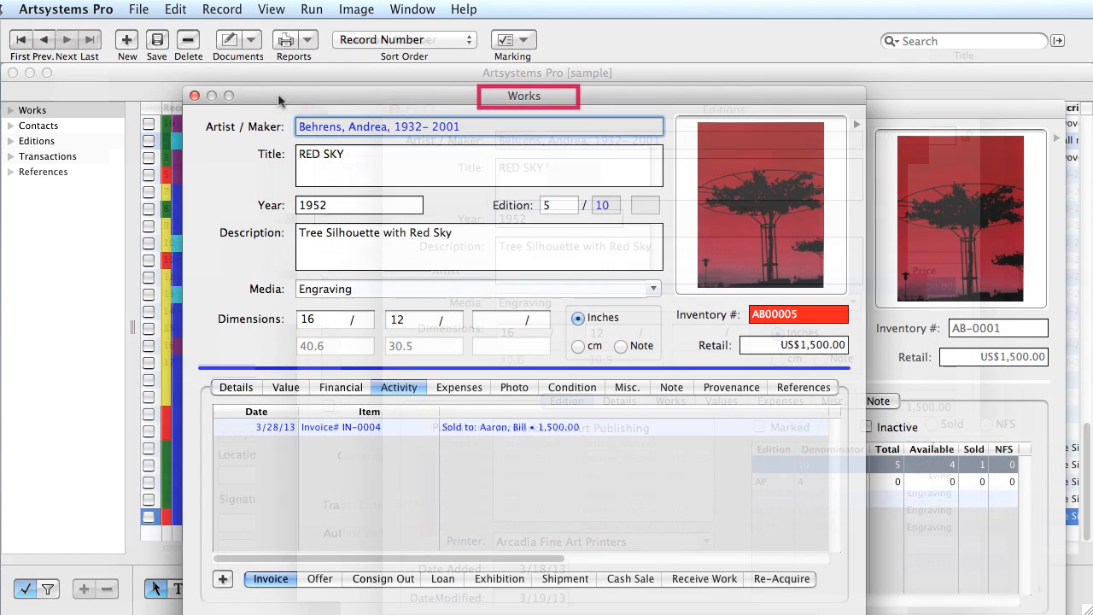
- Return to sold work AB00005's Details: Artsystems Gallery, New York, Landscape photograph
left_click(236, 388)
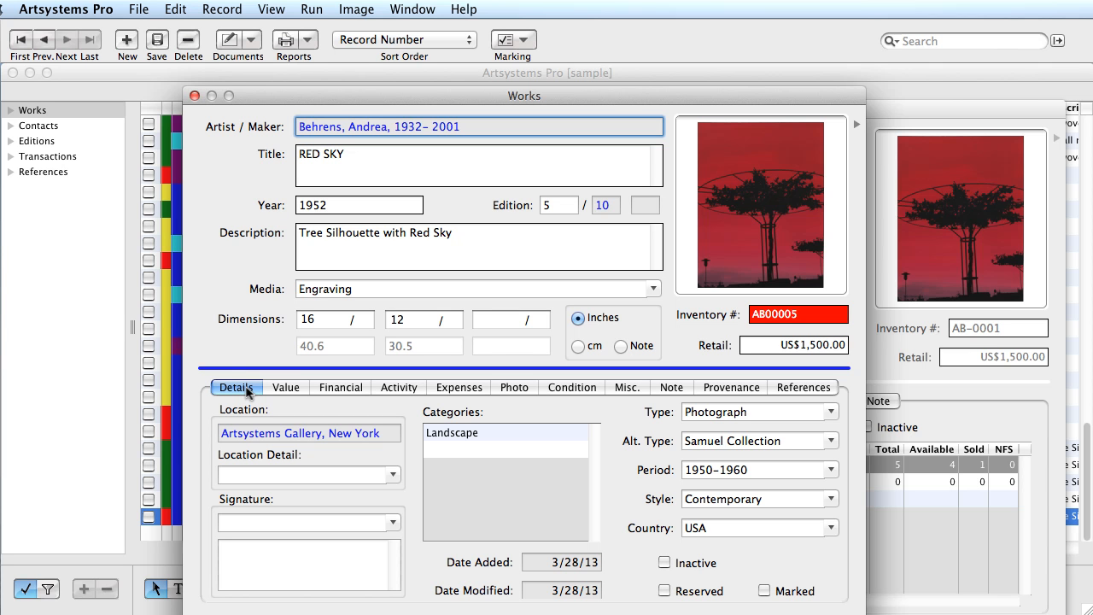
- Mark the previous work, RED SKY 4/10 (AB00004), as Reserved and bring the edition forward
left_click(44, 41)
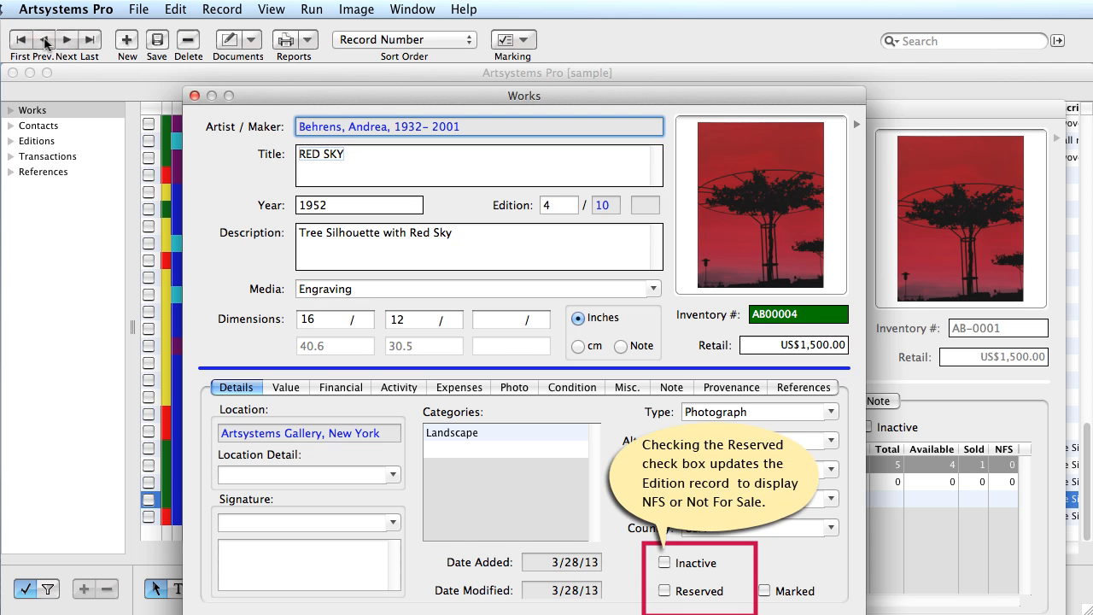
left_click(665, 591)
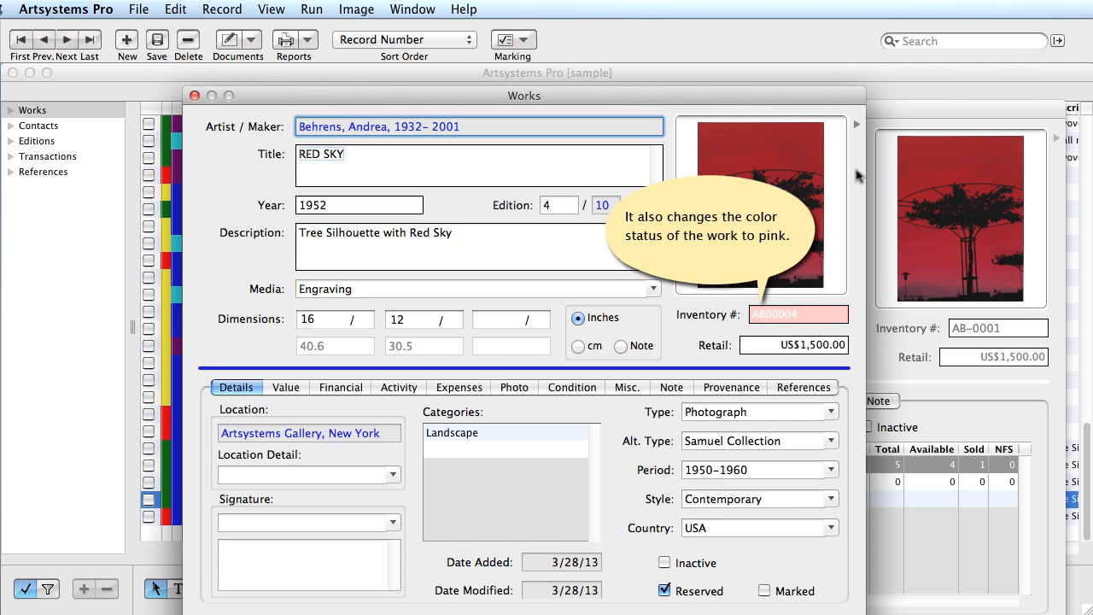
left_click(881, 109)
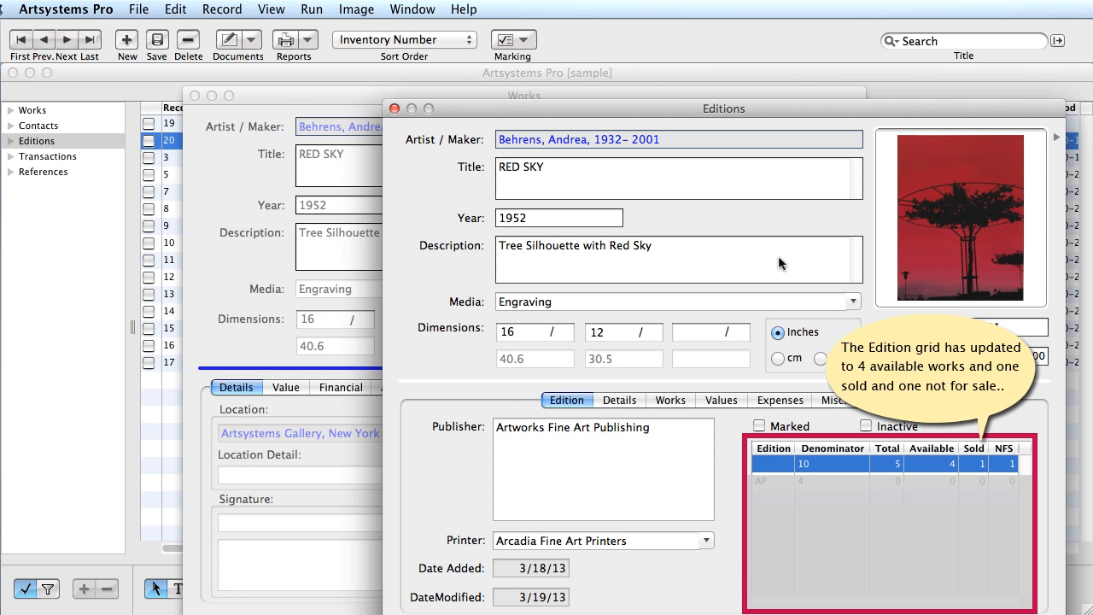
- List all 84 works, ending with the new Red Sky, 1952 engraving
left_click(669, 399)
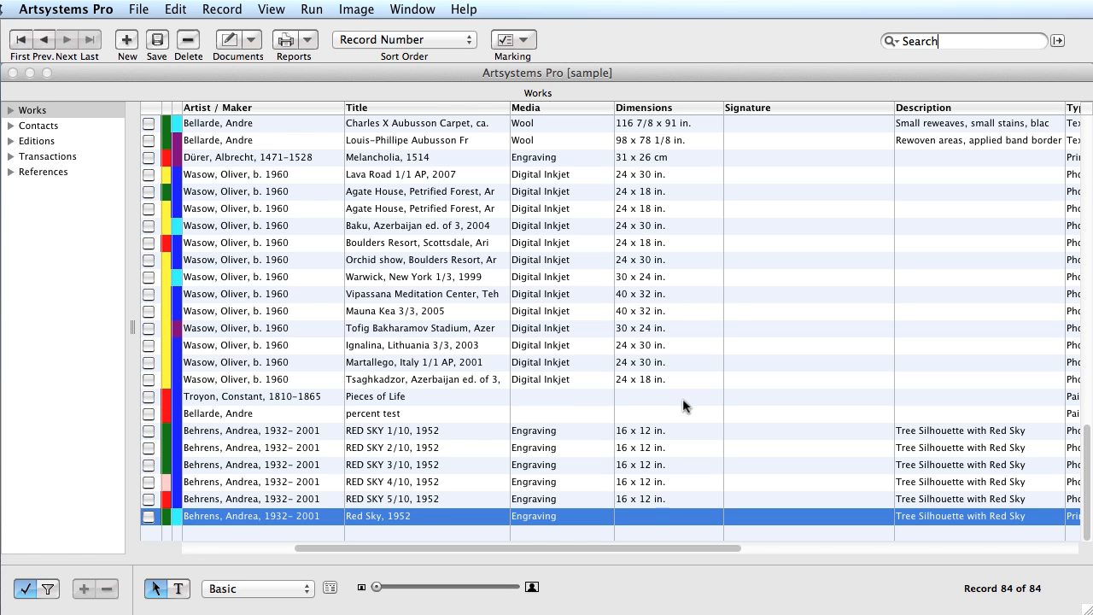
- Link the Red Sky, 1952 work (AB00006) to edition AB-0001, RED SKY of 10
double_click(580, 517)
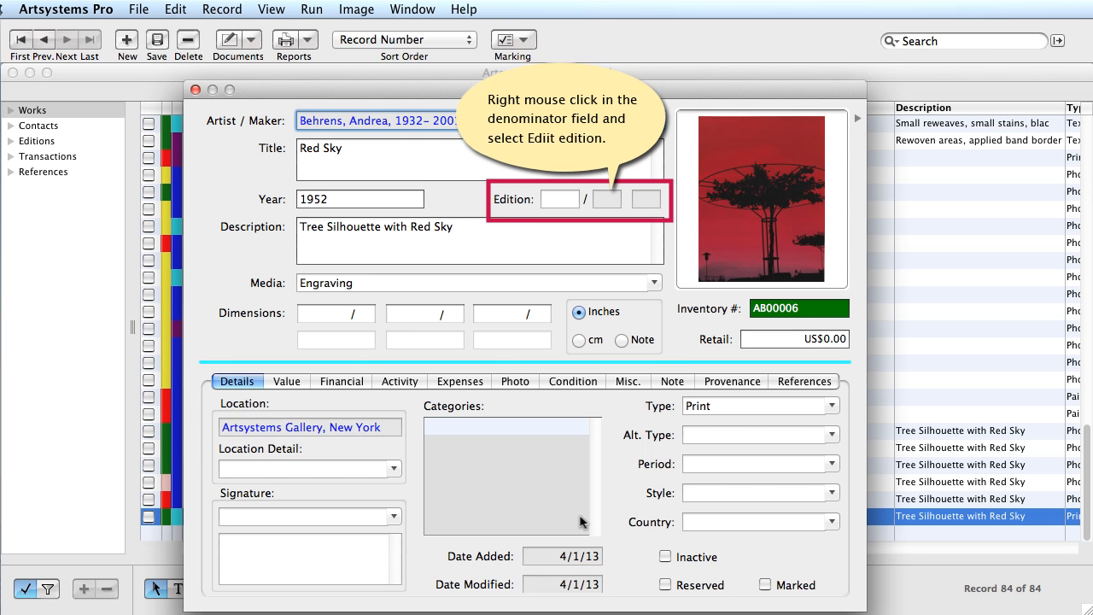
right_click(608, 209)
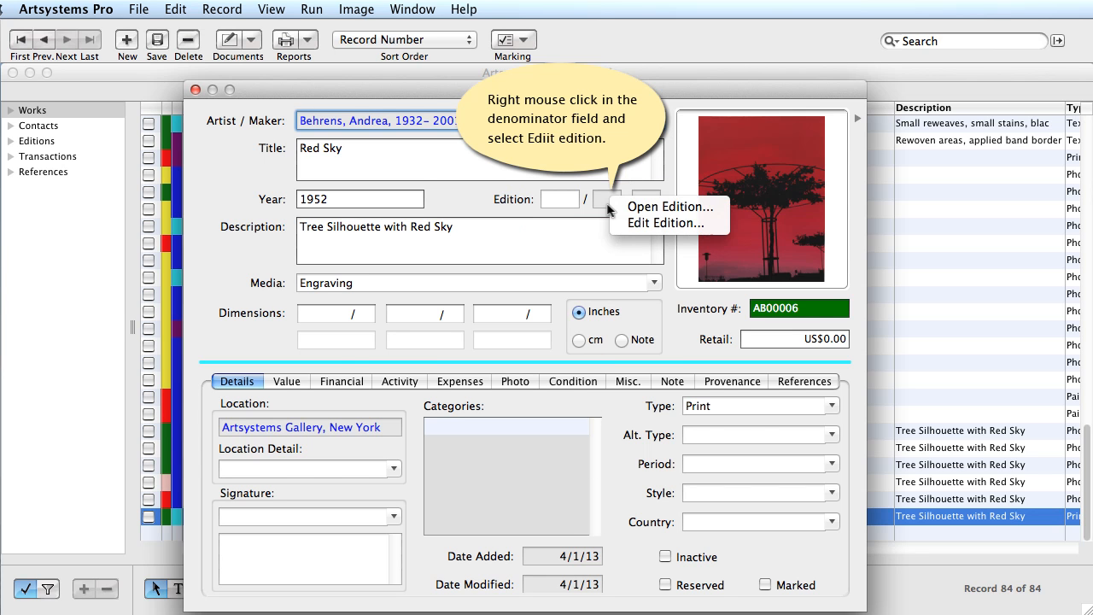
left_click(658, 223)
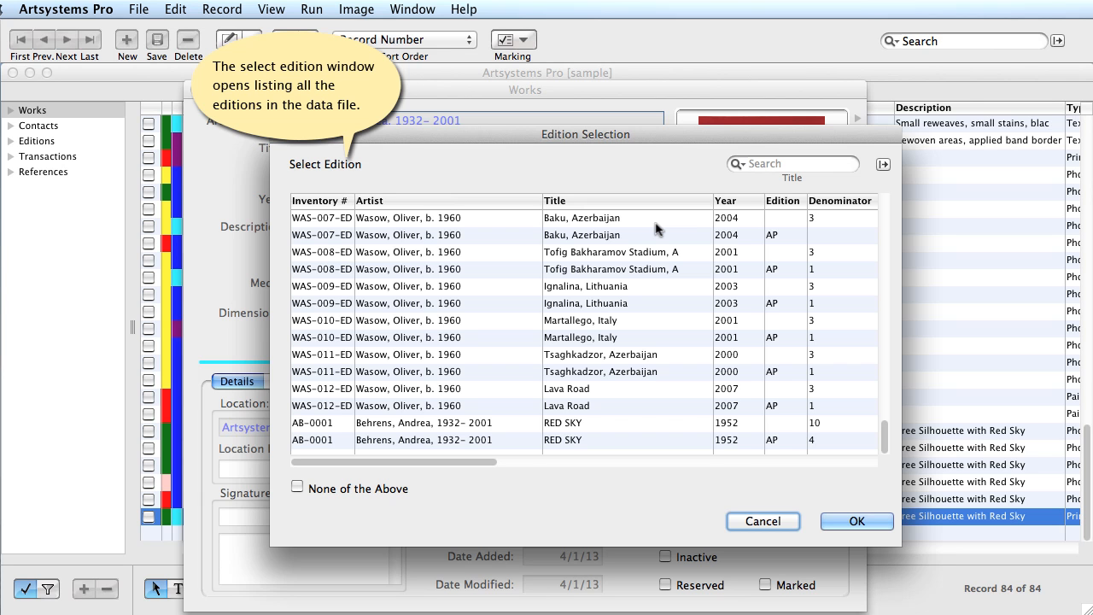
left_click(603, 426)
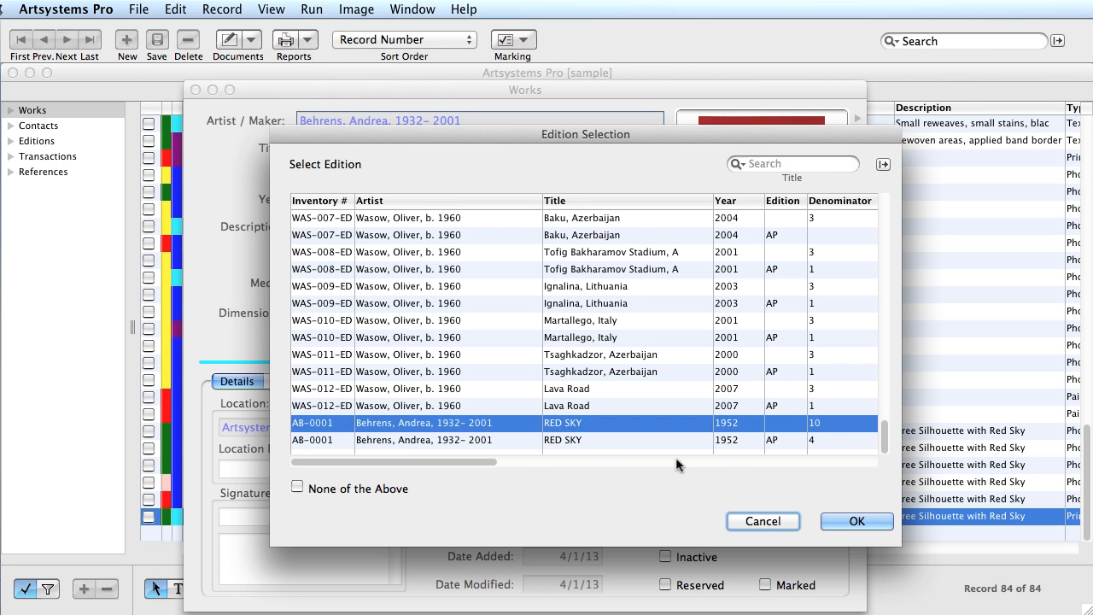
left_click(857, 521)
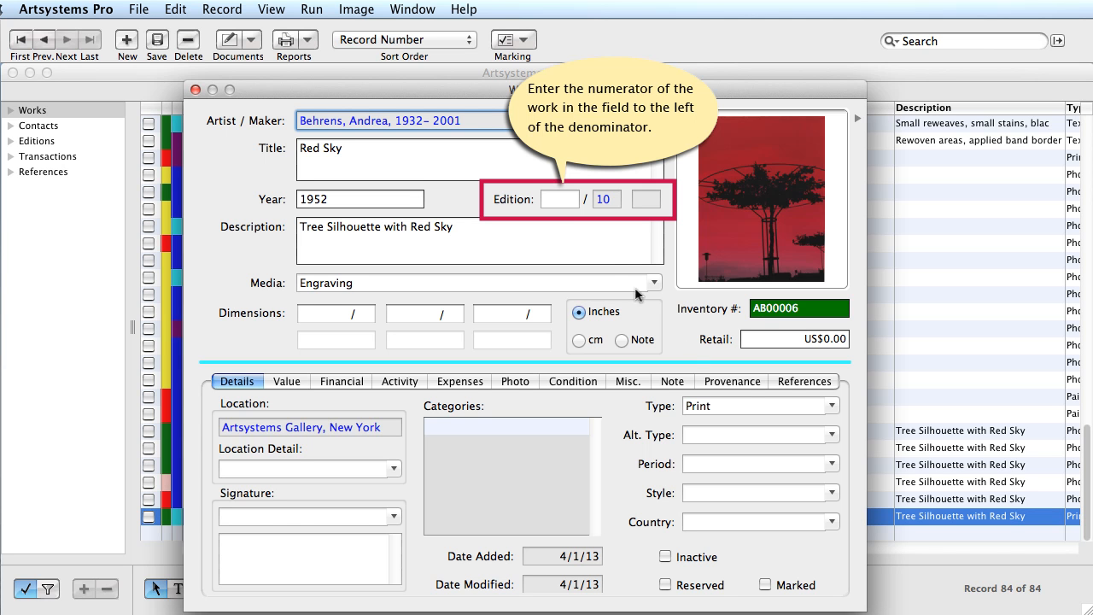
left_click(562, 189)
- Number AB00006 as 6 of 10 and open its linked RED SKY edition record
type("6")
left_click_drag(330, 89, 183, 86)
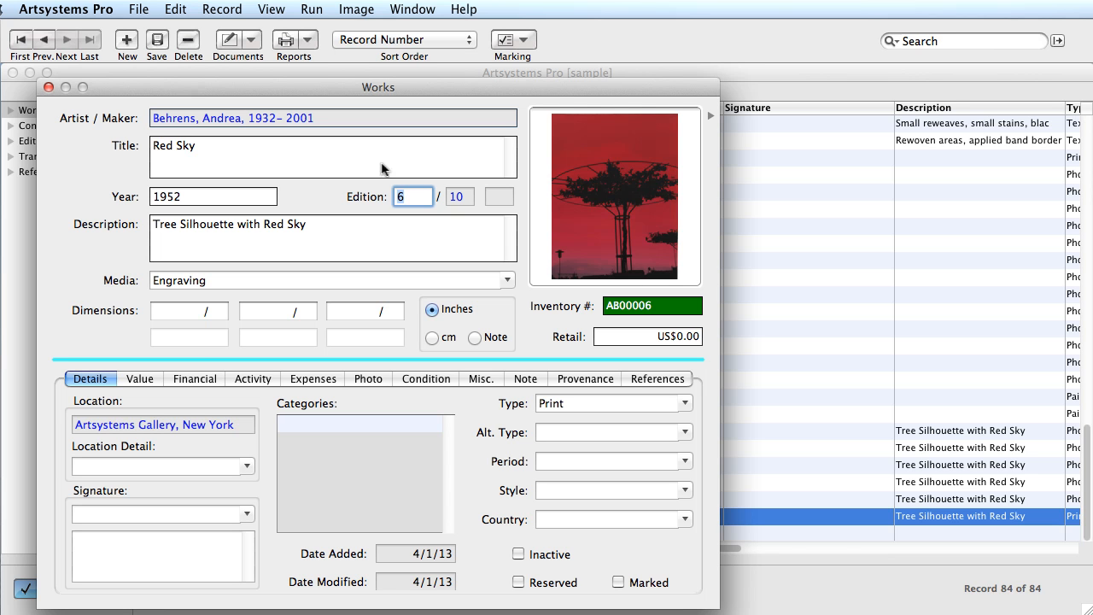
right_click(461, 195)
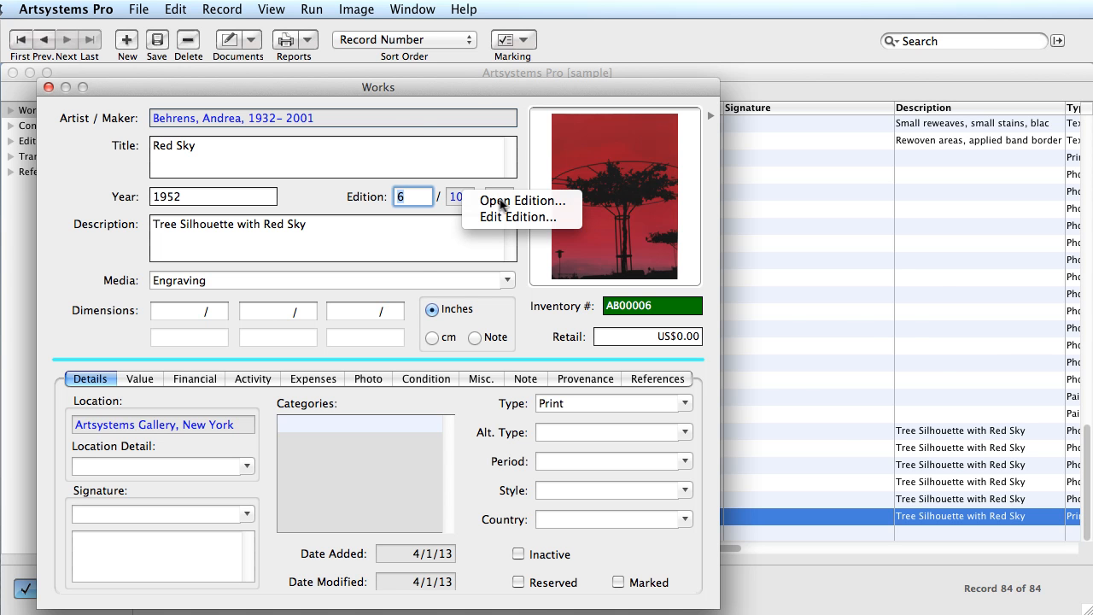
left_click(501, 201)
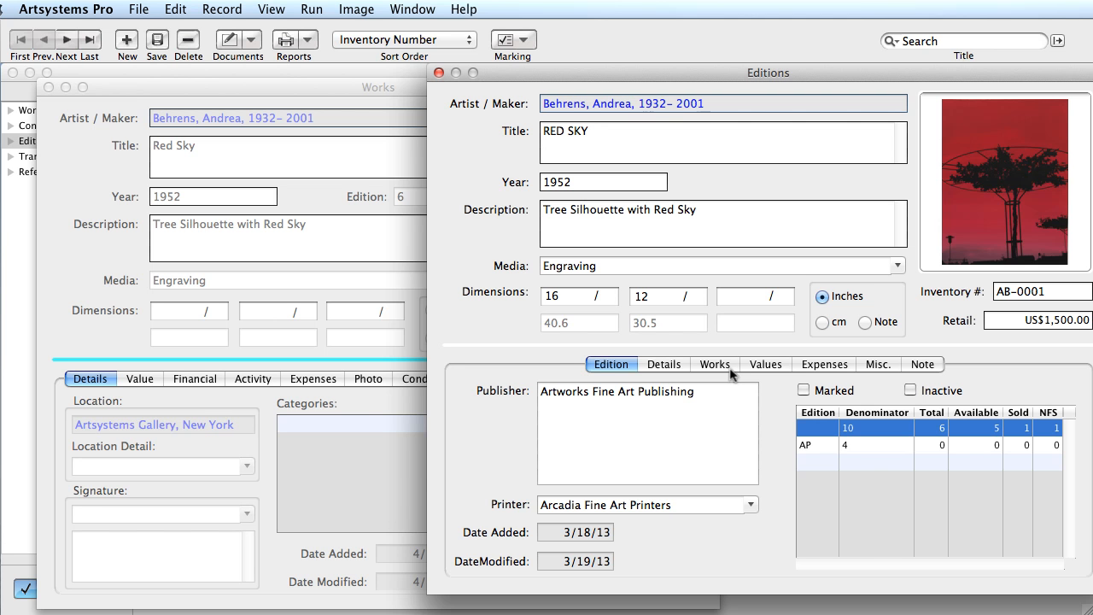
- Find Red Sky 6/10 among the edition's works, then return to AB00006's Value section
left_click(716, 364)
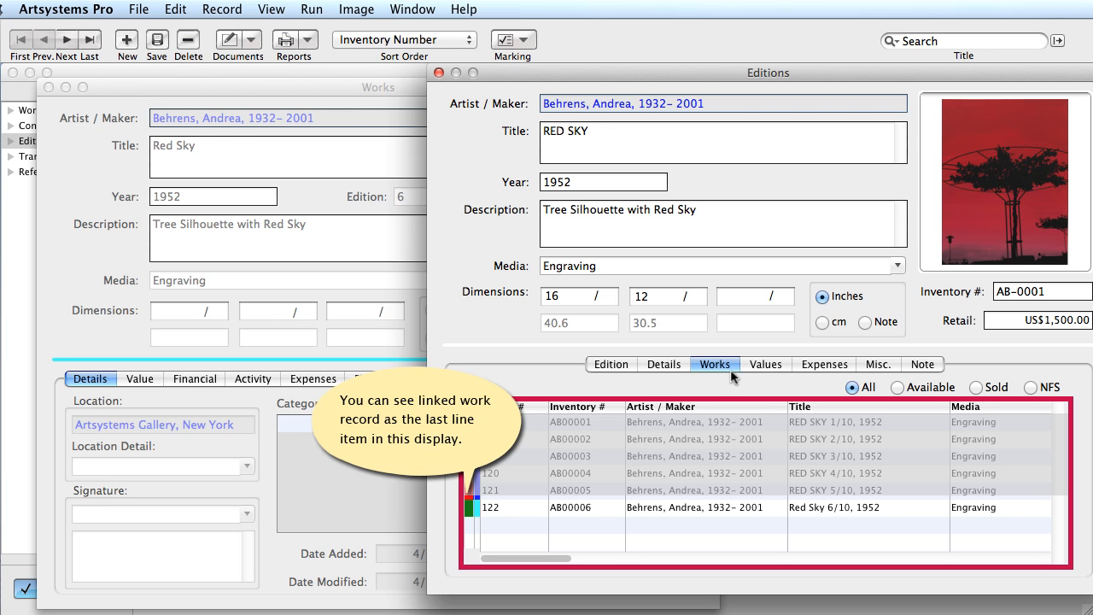
left_click(679, 512)
left_click(666, 367)
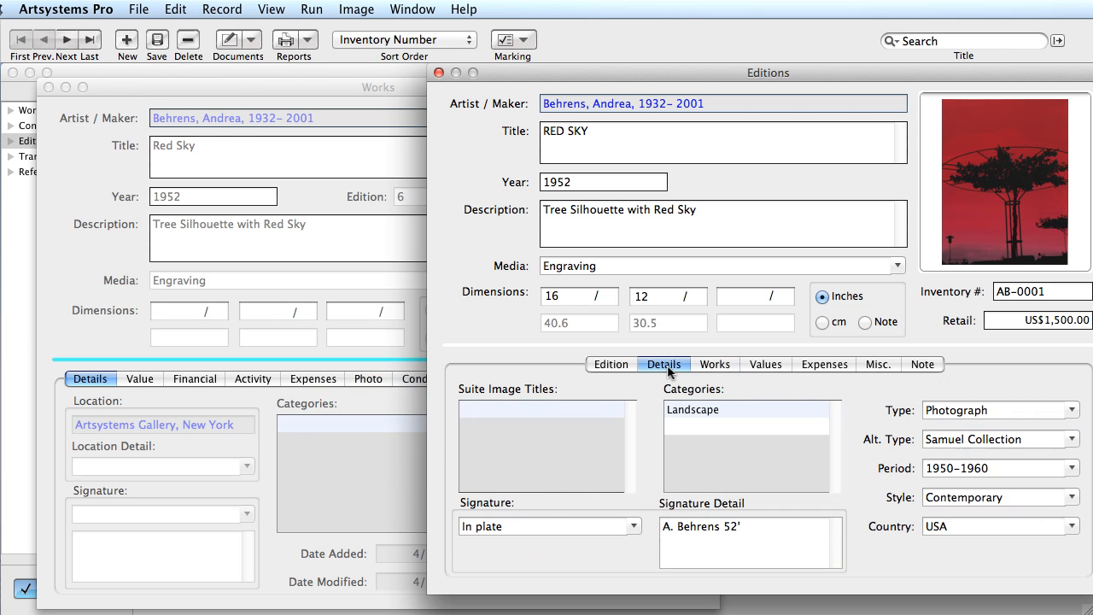
left_click(381, 95)
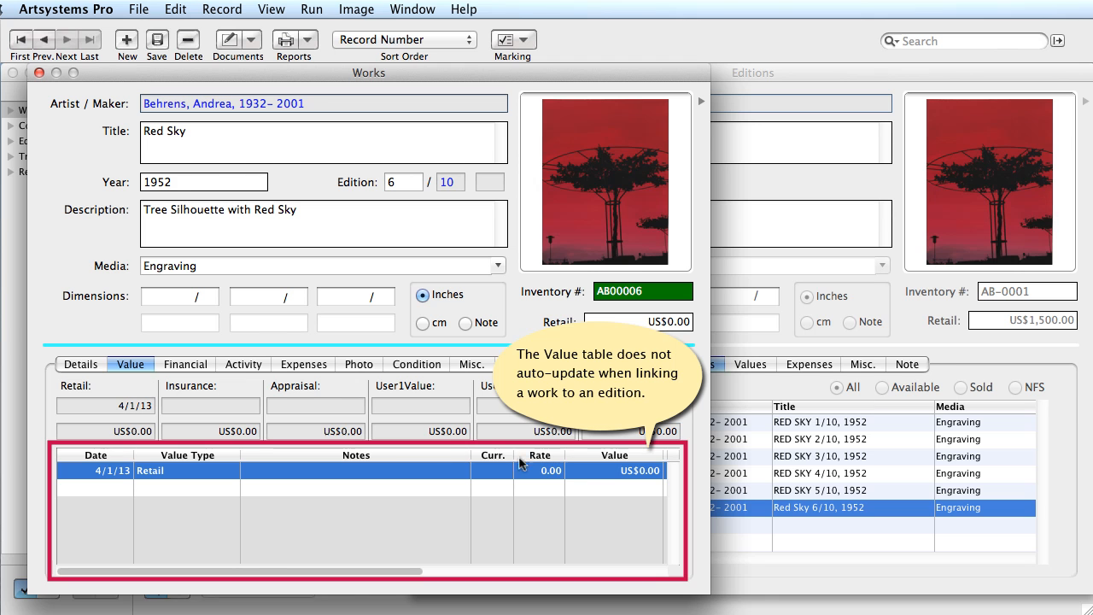
- Enter 1500 as the value of AB00006's 4/1/13 Retail entry
double_click(602, 471)
type("1500")
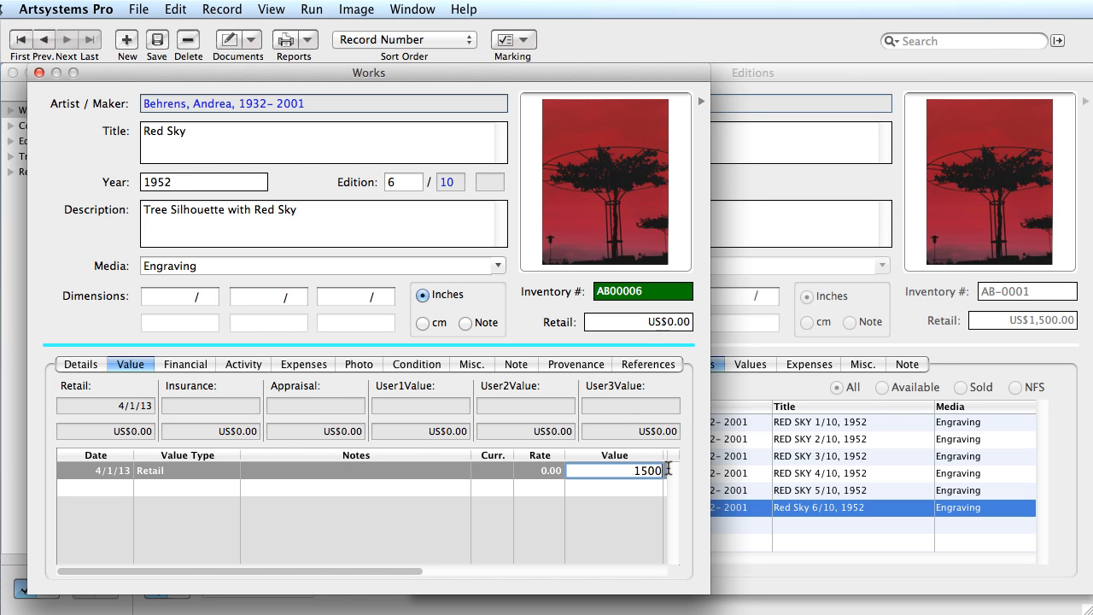
key("Return")
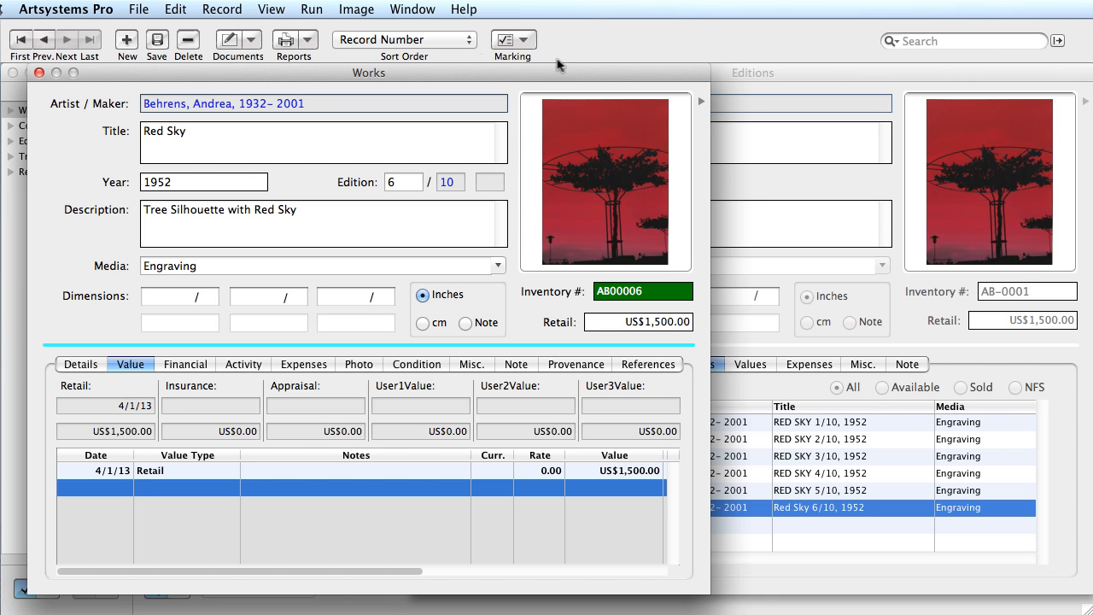
- View the RED SKY Edition Grid: 6 total, 5 available, 1 sold, 1 NFS
left_click(732, 74)
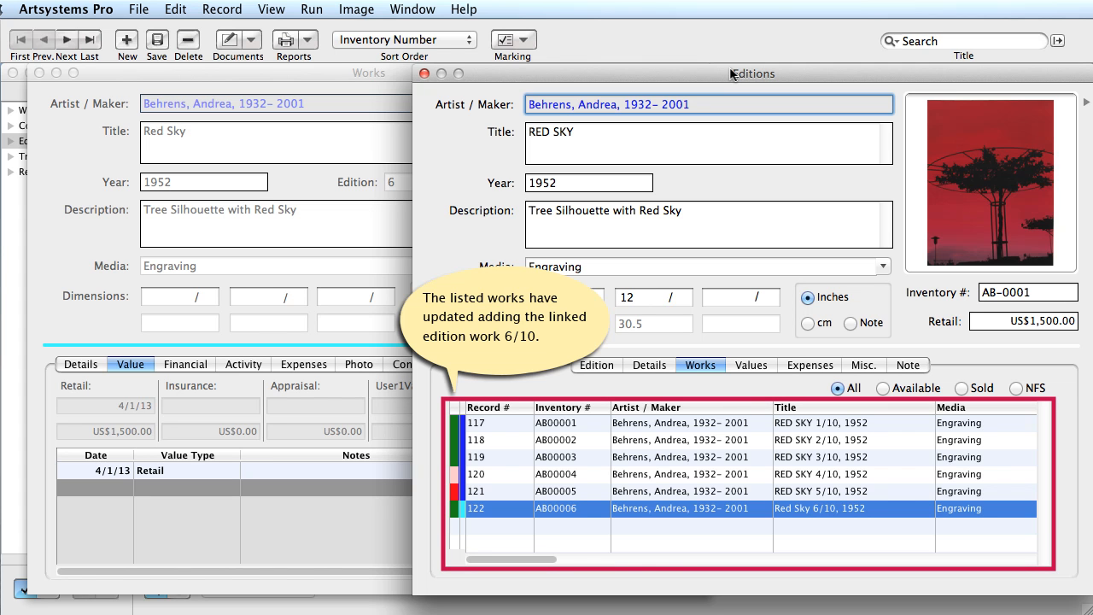
left_click(608, 368)
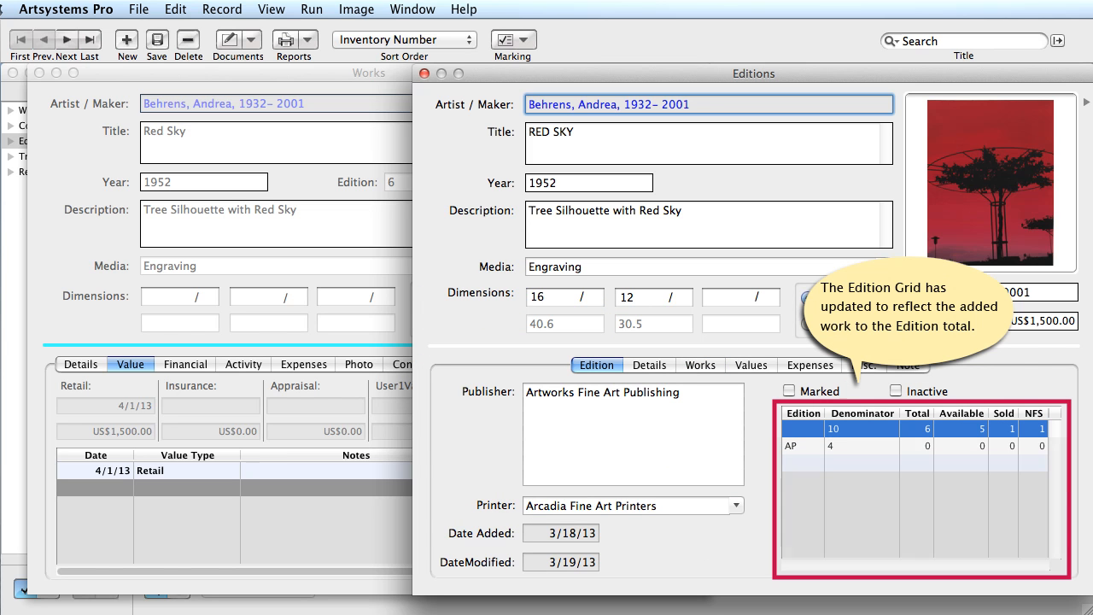